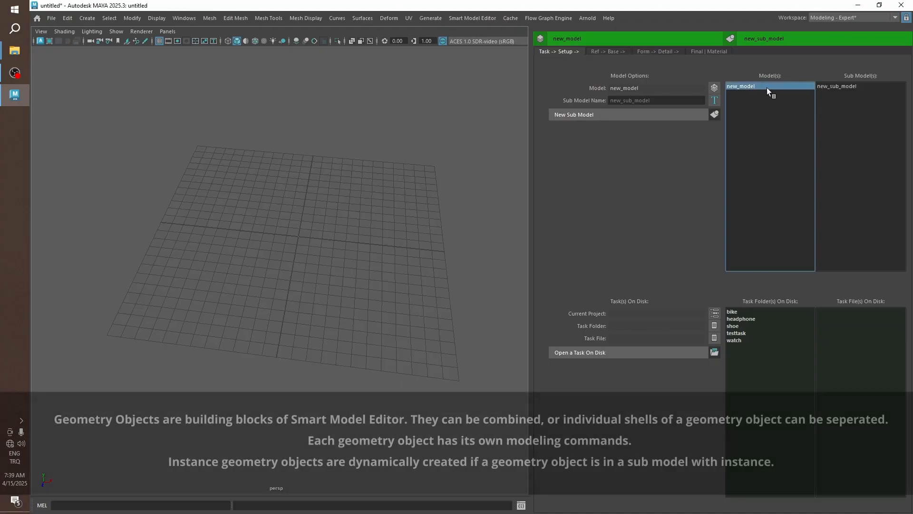
Step: Select the new_sub_model sub model and activate form geometry editing in its Form -> Detail stage
click(837, 87)
click(659, 51)
click(542, 127)
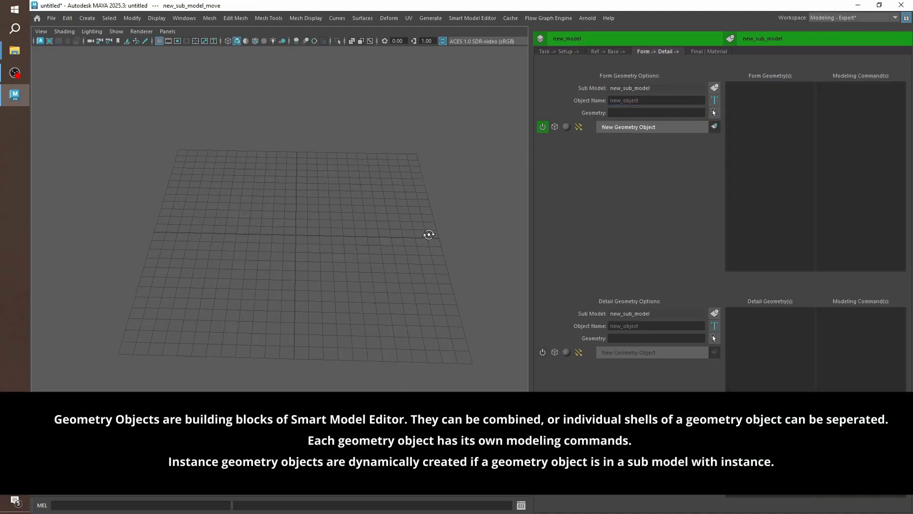
Step: Create a polygon cube at the grid centre and scale it up uniformly
key(e)
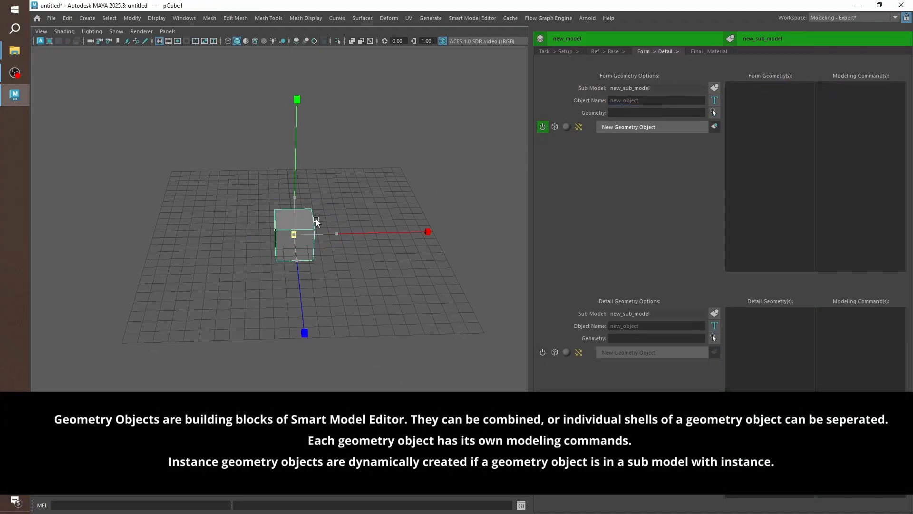
drag(316, 219, 425, 191)
scroll(415, 211, down, 3)
Step: Load the cube as the form geometry and create a new geometry object from it
click(712, 110)
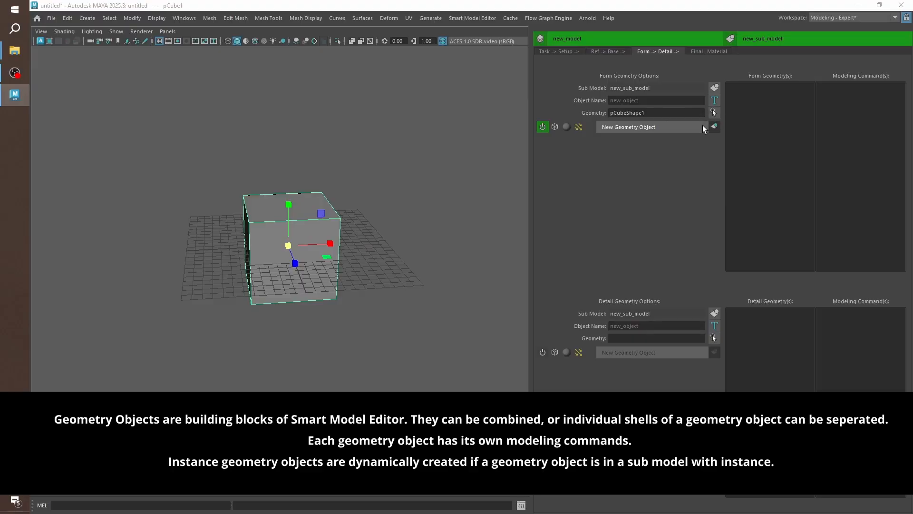
click(703, 126)
scroll(454, 229, down, 3)
alt+middle_drag(455, 230, 437, 207)
Step: Apply a Linear Array modeling command to form_new_object1
click(713, 128)
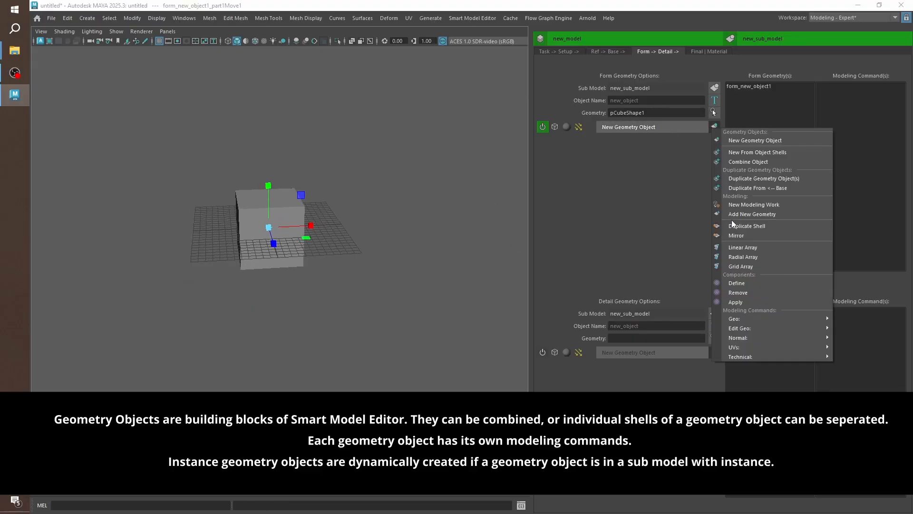
click(741, 247)
click(742, 86)
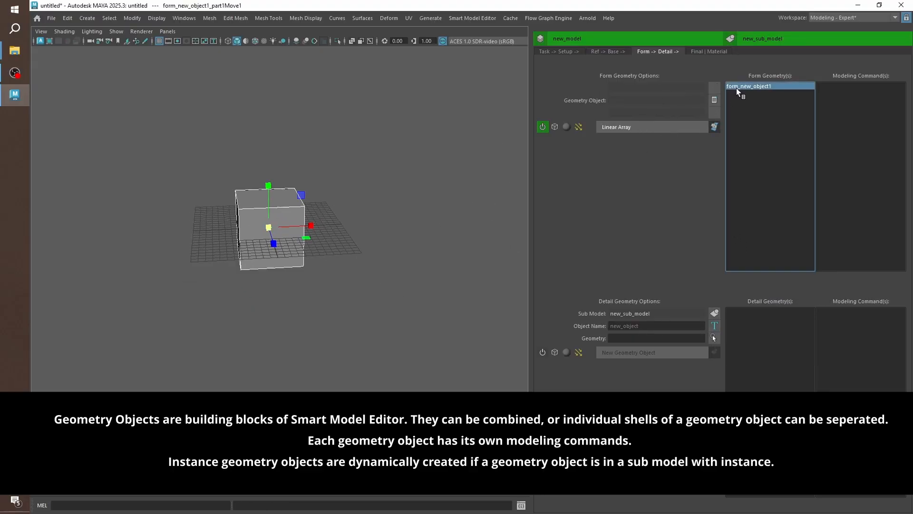
click(666, 127)
Step: Set the linear array's Point Count to 5 and its X Array Translate to about 4.8
click(838, 93)
double_click(838, 93)
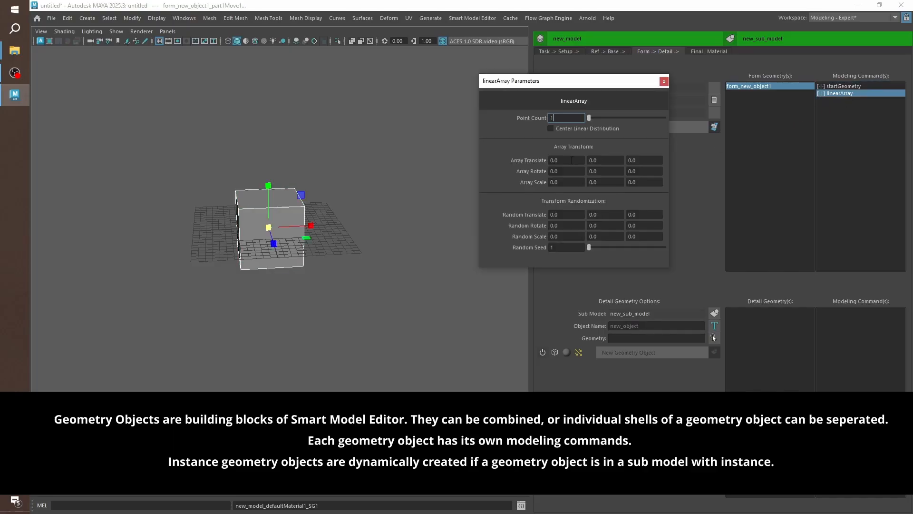
text(5)
key(Return)
ctrl+drag(561, 157, 582, 160)
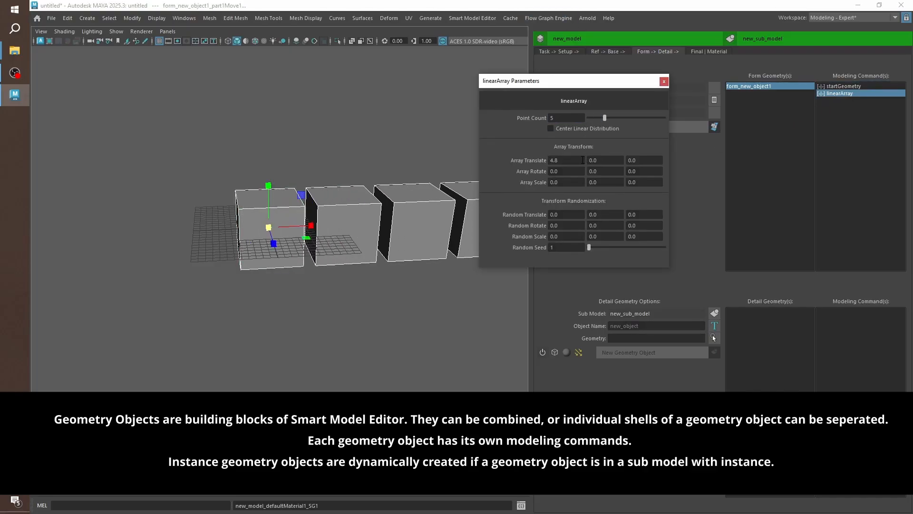
click(664, 82)
Step: Set the Y Array Translate of the second linear array, linearArray1, to 4.5 to build a grid of cubes
double_click(841, 100)
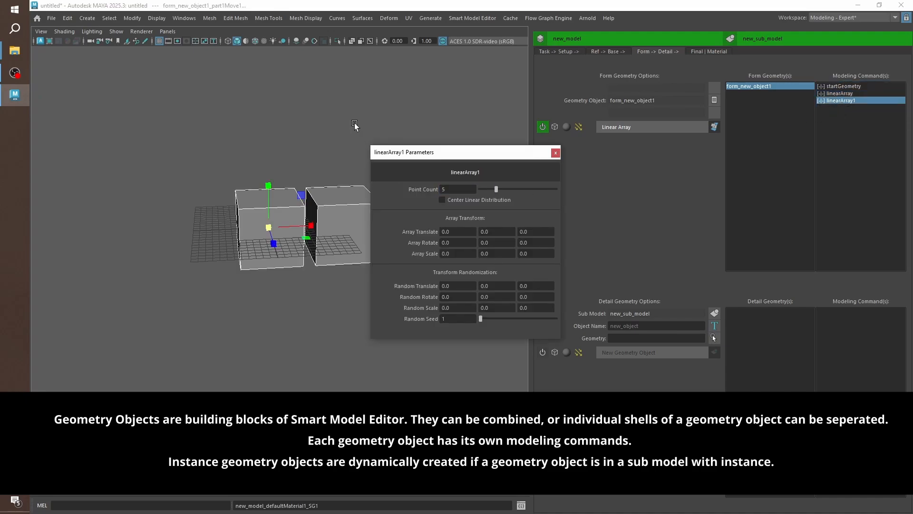
ctrl+drag(493, 231, 515, 231)
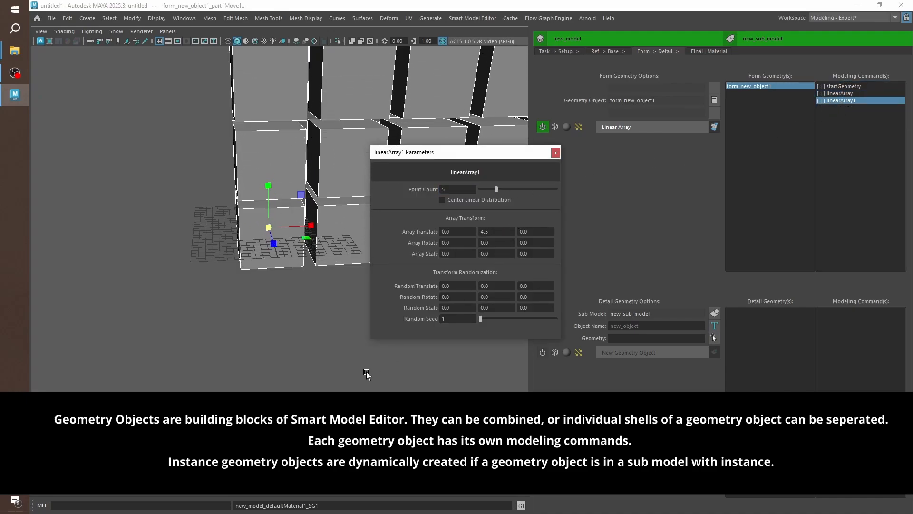
alt+middle_drag(367, 375, 330, 371)
alt+right_drag(330, 371, 318, 313)
alt+middle_drag(318, 314, 277, 348)
alt+drag(278, 348, 309, 307)
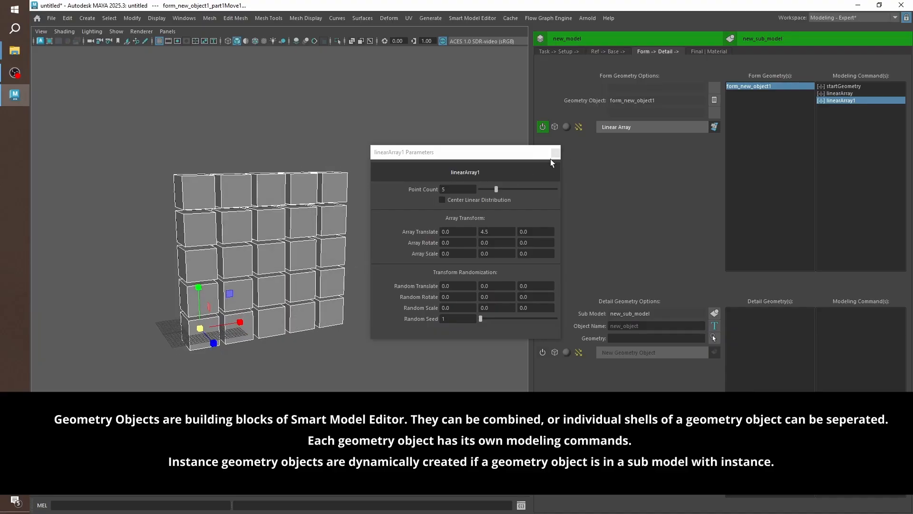
click(556, 153)
Step: Create separate geometry objects from the individual shells of the arrayed cube grid using New From Object Shells
click(366, 217)
key(alt+5)
alt+middle_drag(335, 236, 359, 248)
alt+right_drag(359, 248, 406, 269)
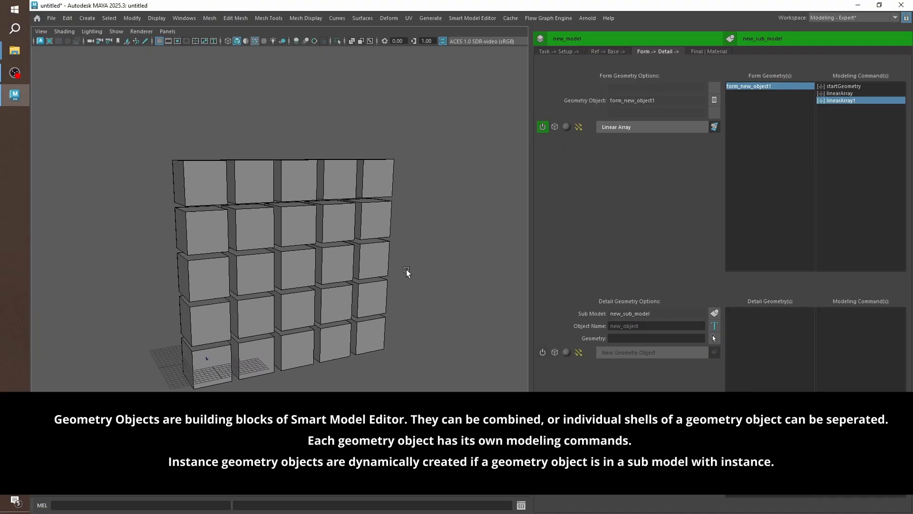
alt+middle_drag(407, 269, 400, 232)
drag(258, 327, 227, 309)
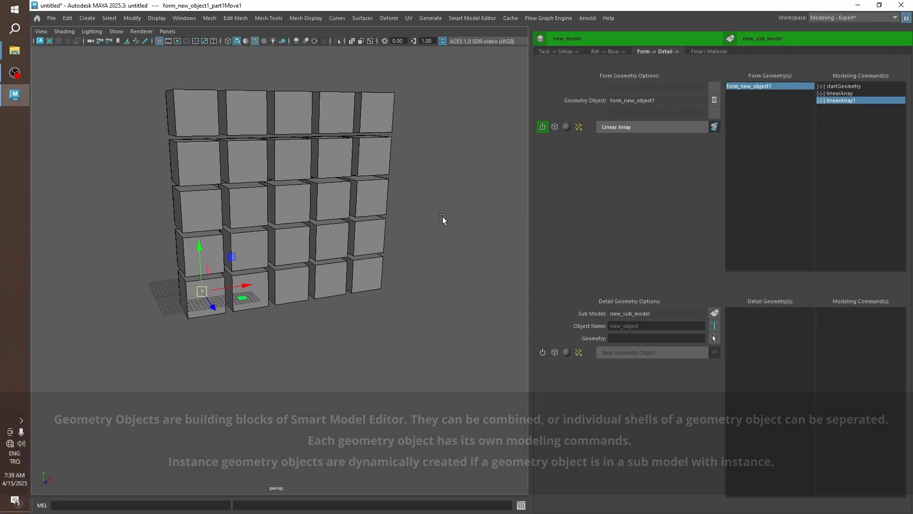
click(715, 126)
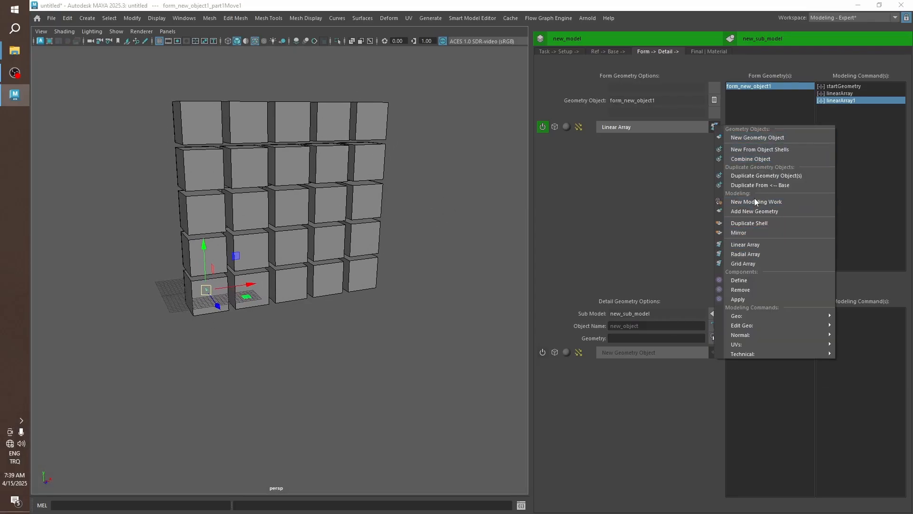
click(760, 150)
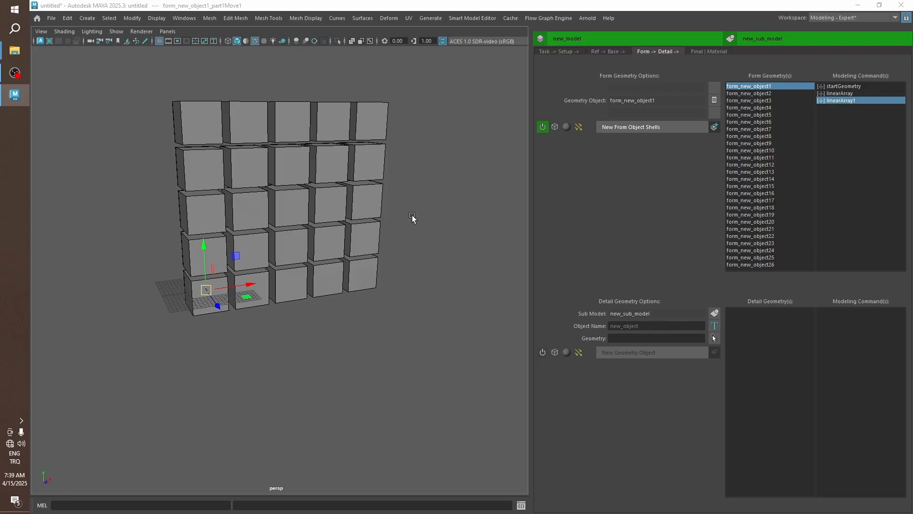
Step: Select the separated shell objects for review and move the original form_new_object1 grid aside from them
click(749, 94)
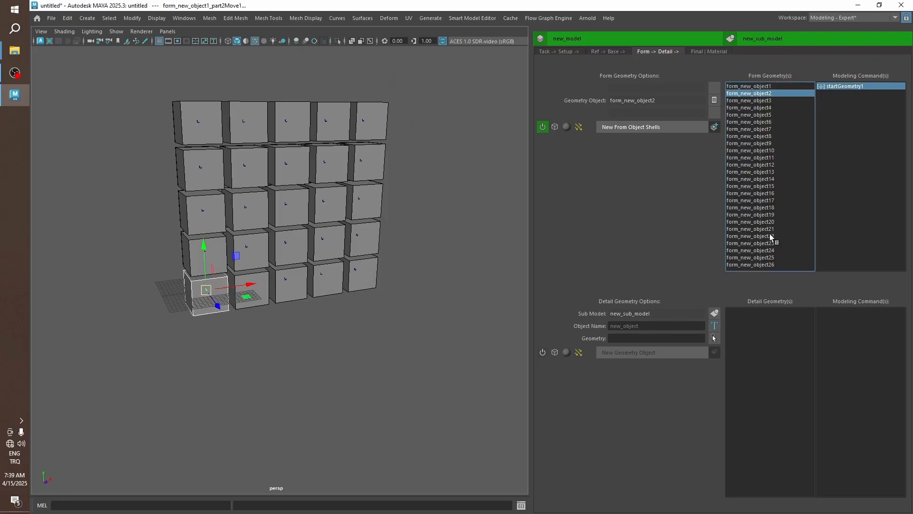
shift+click(763, 264)
alt+drag(459, 250, 500, 232)
drag(753, 107, 752, 157)
click(753, 87)
alt+drag(389, 231, 484, 256)
alt+drag(314, 242, 312, 216)
Step: Move the five cubes of the first column individually to scattered positions away from the grid
drag(238, 125, 299, 199)
middle_drag(322, 258, 280, 218)
drag(267, 190, 293, 214)
middle_drag(289, 238, 227, 238)
drag(264, 229, 284, 259)
middle_drag(282, 260, 229, 294)
drag(269, 263, 283, 294)
middle_drag(282, 309, 241, 347)
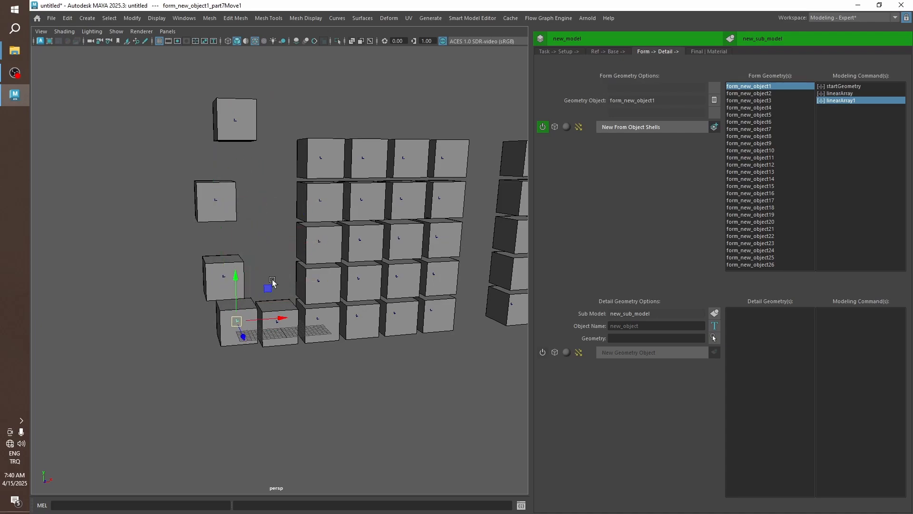
drag(269, 273, 287, 368)
middle_drag(282, 332, 271, 383)
Step: Move each of the remaining four cube columns as a group to a different position
alt+drag(372, 212, 347, 210)
drag(268, 130, 297, 384)
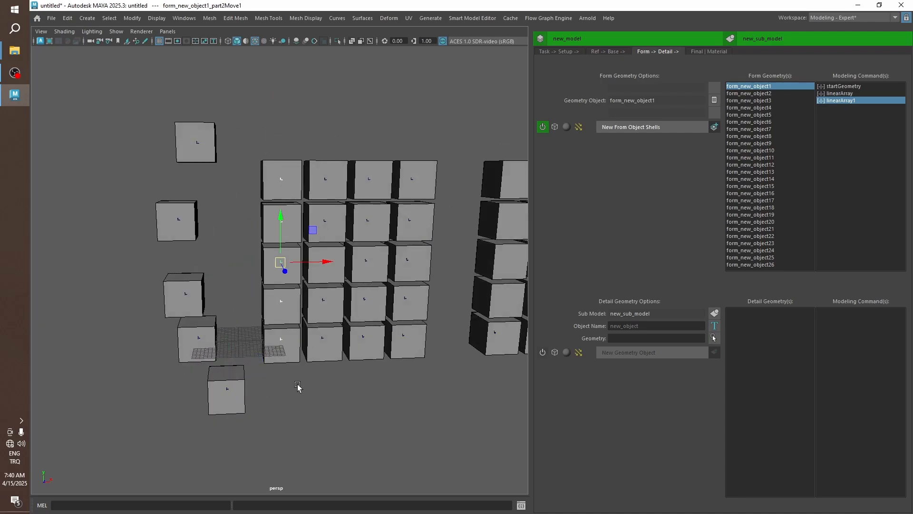
middle_drag(297, 386, 291, 332)
drag(312, 147, 344, 390)
middle_drag(351, 283, 341, 311)
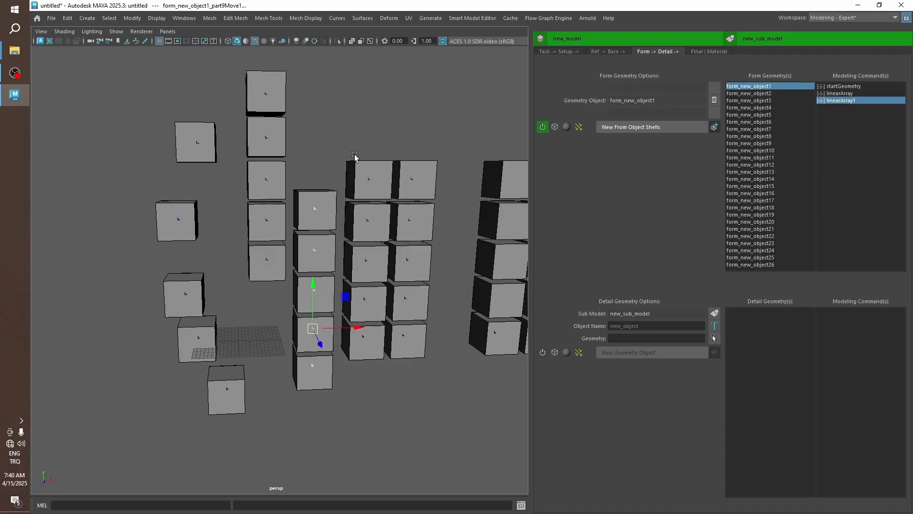
drag(353, 149, 379, 375)
alt+drag(379, 367, 390, 365)
middle_drag(390, 366, 394, 271)
drag(399, 137, 429, 389)
middle_drag(414, 405, 436, 347)
Step: Apply the Smooth modeling command to all separated objects, form_new_object2 through form_new_object26
alt+drag(436, 347, 346, 314)
alt+right_drag(347, 314, 321, 272)
mouse_move(322, 272)
alt+mouse_down()
mouse_move(321, 284)
mouse_move(326, 274)
alt+mouse_up()
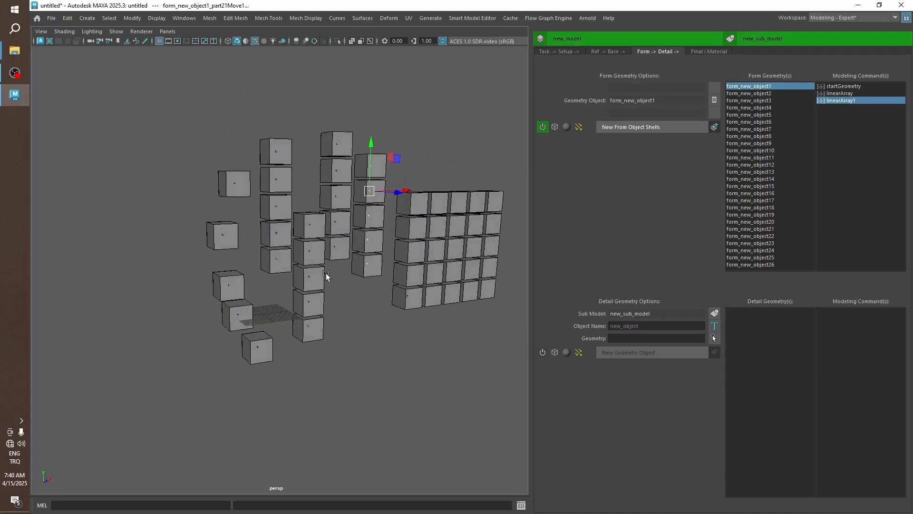
drag(762, 97, 717, 273)
click(715, 126)
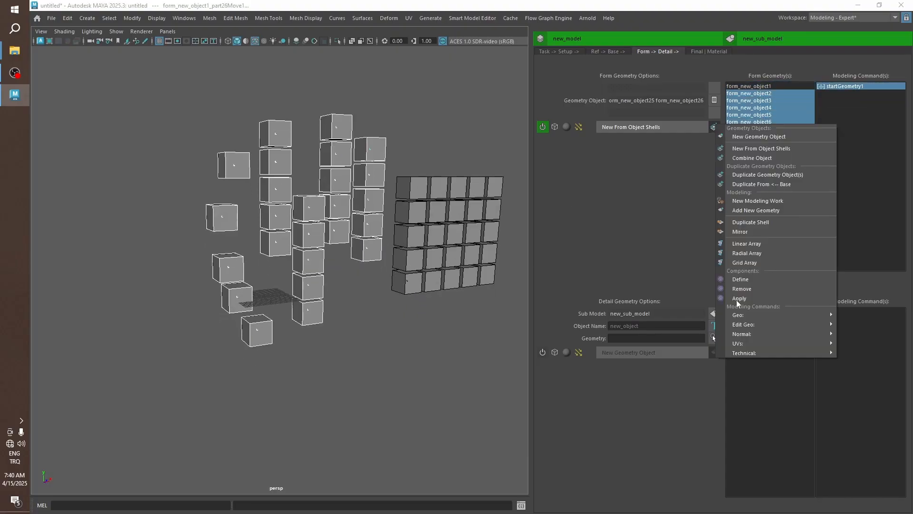
mouse_move(738, 317)
click(701, 314)
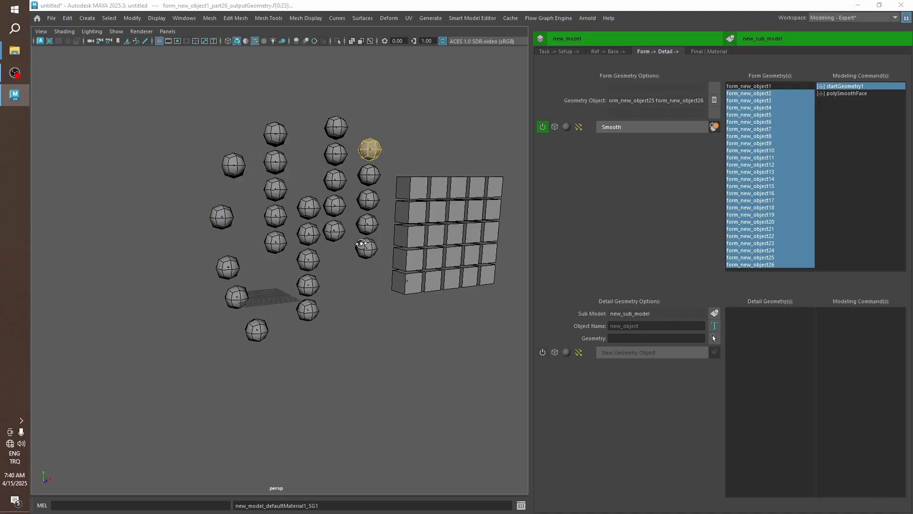
Step: Move the top smoothed objects of the two rear columns away from their columns
alt+drag(361, 242, 341, 254)
middle_drag(401, 321, 383, 264)
alt+drag(357, 169, 346, 158)
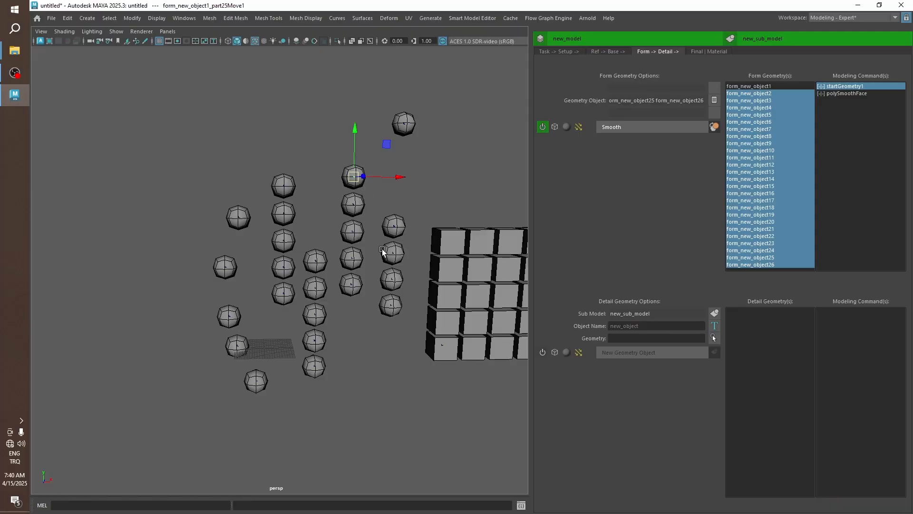
middle_drag(383, 252, 508, 190)
Step: Delete the original arrayed geometry object form_new_object1
click(744, 87)
alt+middle_drag(496, 317, 386, 295)
right_click(749, 90)
click(763, 114)
Step: Move the remaining four-object column farther away from the other smoothed objects
alt+drag(386, 295, 373, 285)
drag(311, 183, 351, 324)
middle_drag(347, 337, 408, 295)
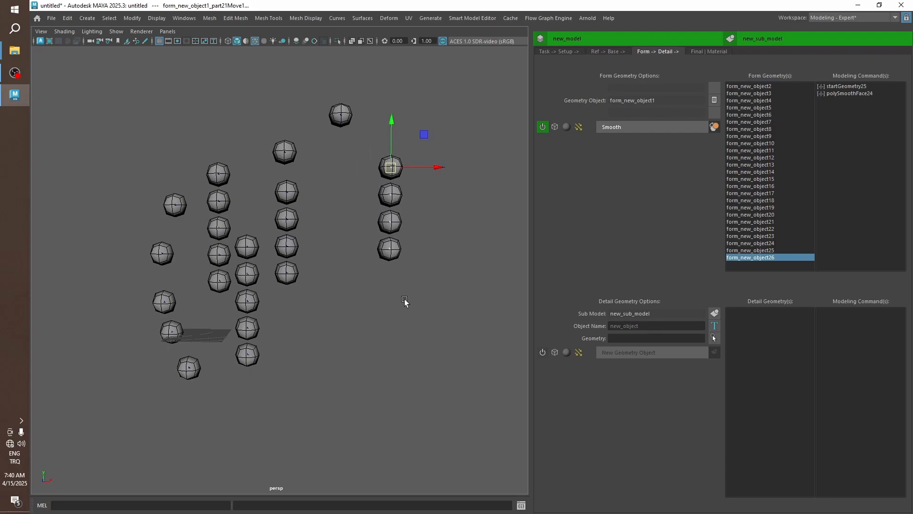
Step: Select form_new_object13 and move it out of its column into the empty area below the four-object column
click(513, 272)
click(750, 165)
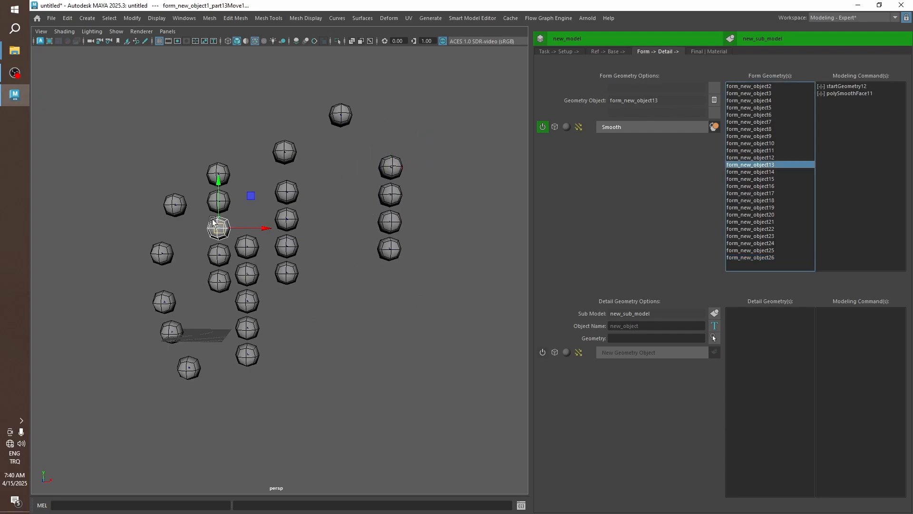
drag(212, 222, 386, 317)
Step: Create a polygon sphere and move it right beside form_new_object13
scroll(401, 292, up, 3)
click(290, 315)
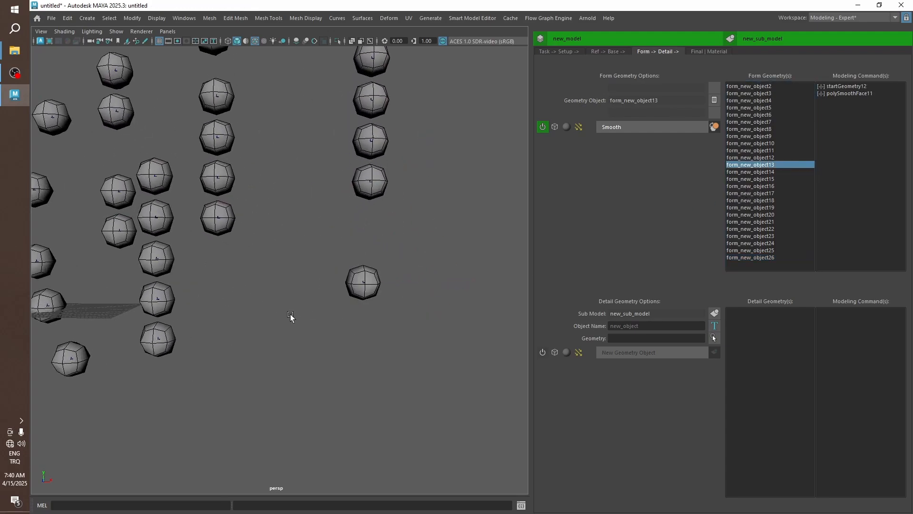
shift+right_drag(290, 316, 318, 295)
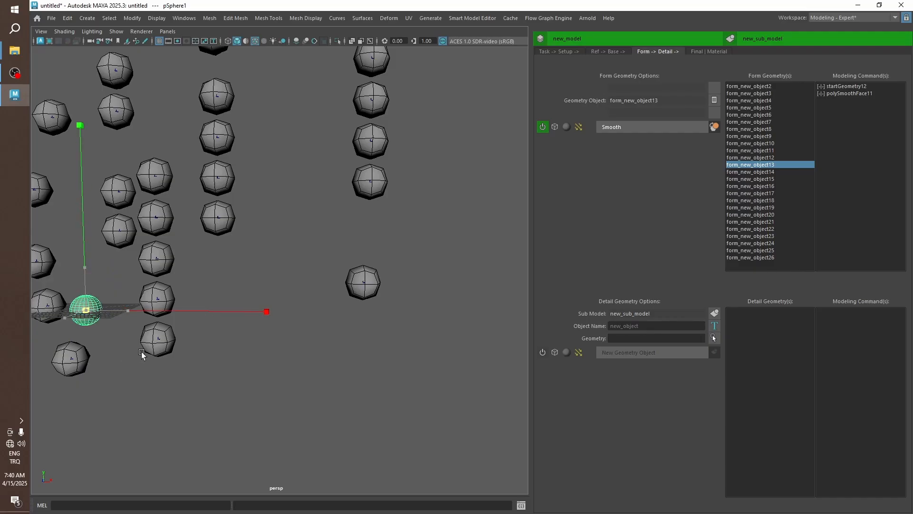
middle_drag(110, 390, 408, 340)
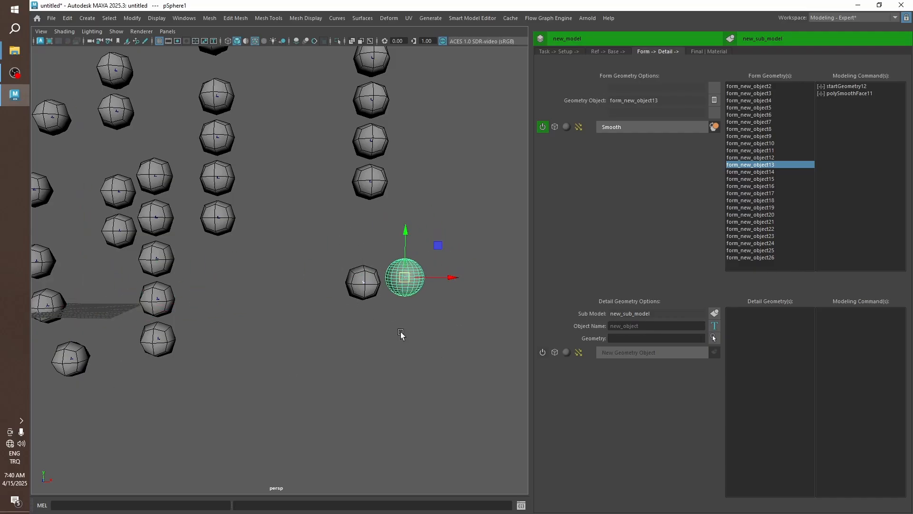
Step: Add the new sphere to form_new_object13 with the Add New Geometry command
click(728, 165)
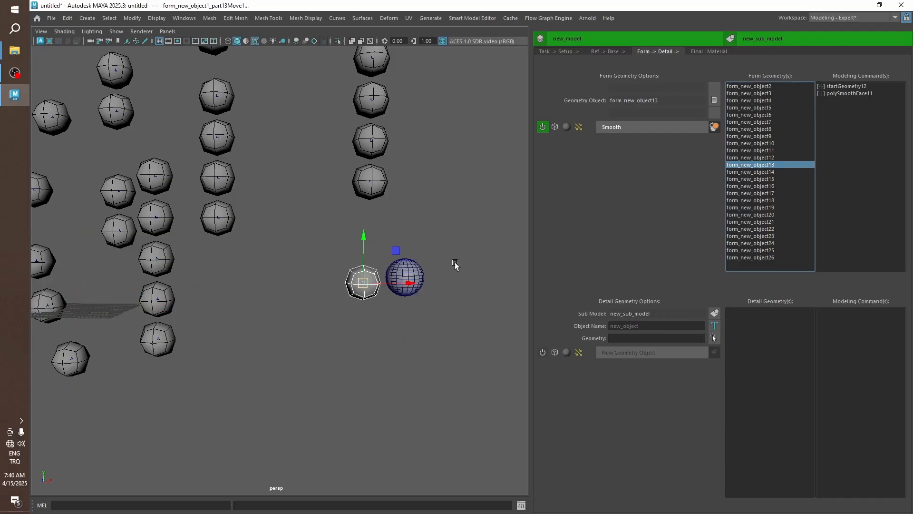
click(405, 277)
click(714, 126)
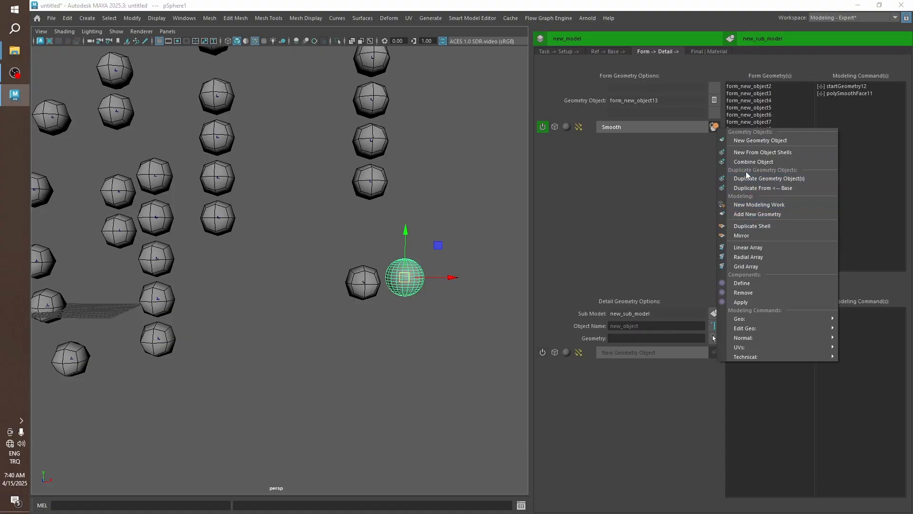
click(756, 213)
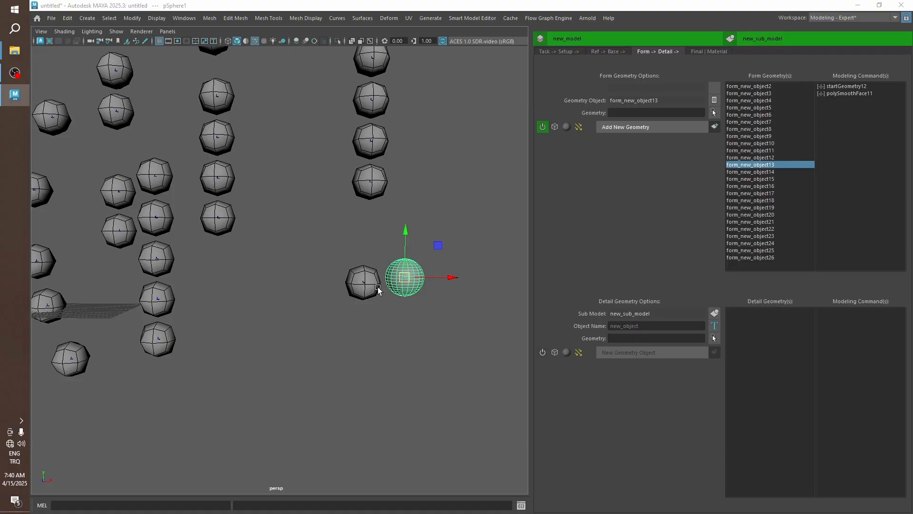
click(647, 130)
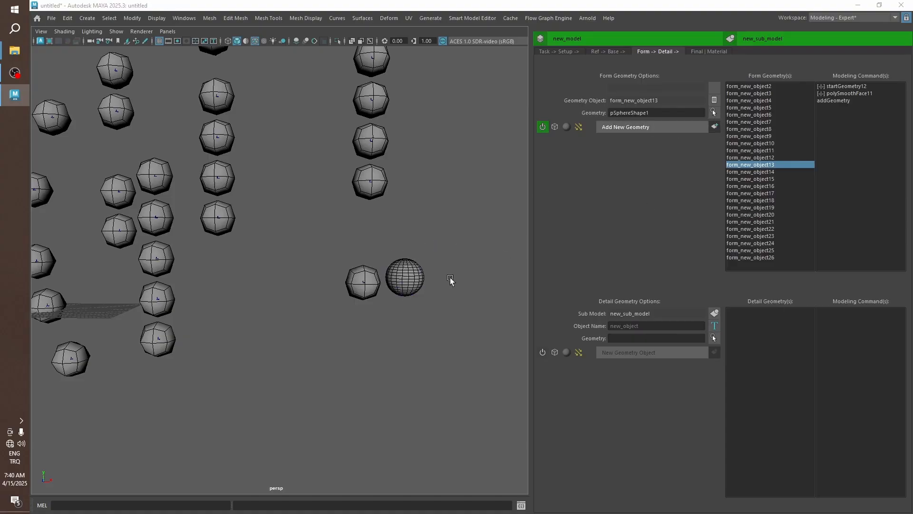
Step: Move form_new_object13 together with its added sphere slightly in the viewport
middle_drag(412, 345, 428, 311)
alt+middle_drag(433, 309, 366, 339)
alt+right_drag(367, 340, 405, 319)
click(322, 285)
middle_drag(356, 355, 343, 378)
alt+middle_drag(416, 338, 406, 302)
Step: Add a New Modeling Work command to form_new_object13 and select it among the object's modeling commands
click(715, 126)
click(749, 200)
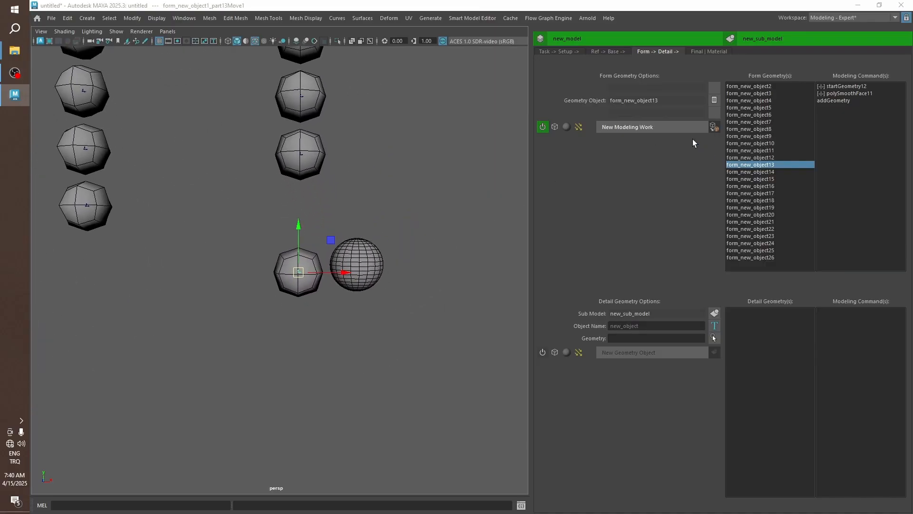
click(652, 131)
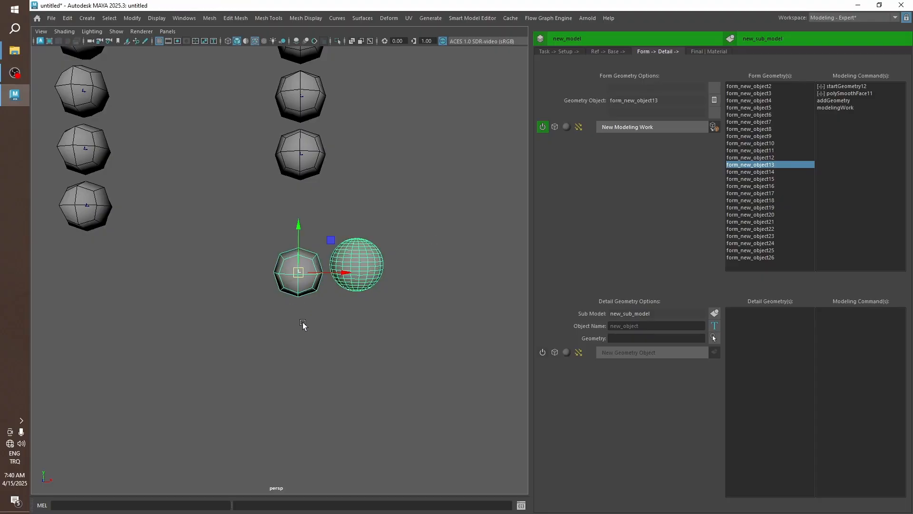
alt+right_drag(304, 326, 303, 301)
scroll(304, 302, up, 3)
click(336, 236)
alt+drag(341, 240, 309, 271)
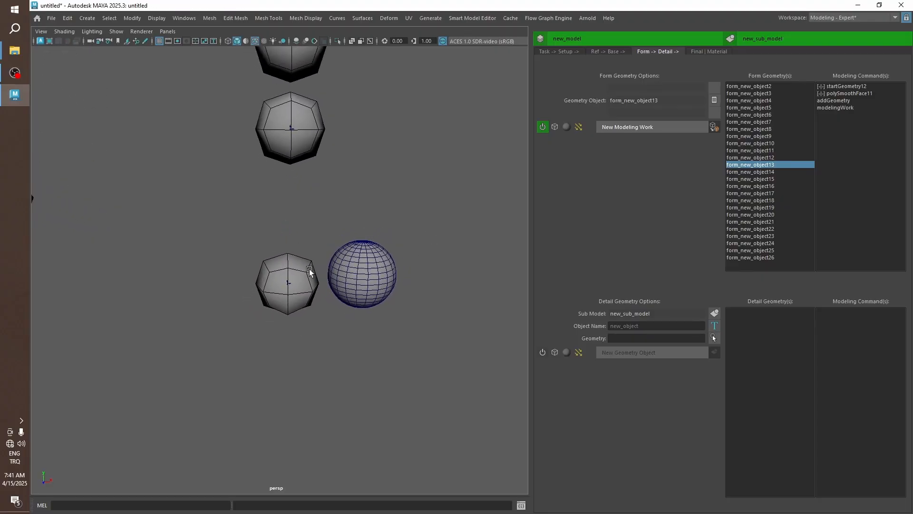
scroll(310, 271, down, 2)
click(826, 108)
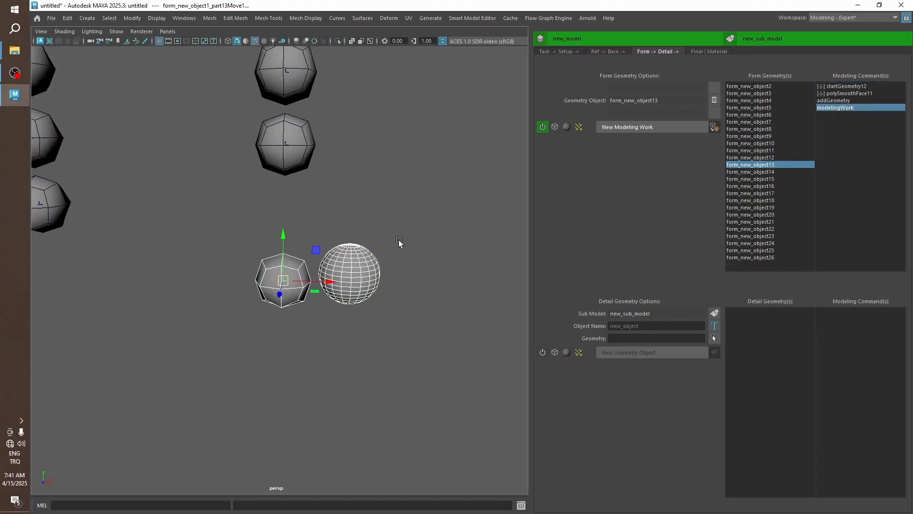
Step: Insert extra edge loops around the faceted ball of form_new_object13 with the Multi-Cut tool
alt+drag(298, 314, 305, 311)
click(340, 197)
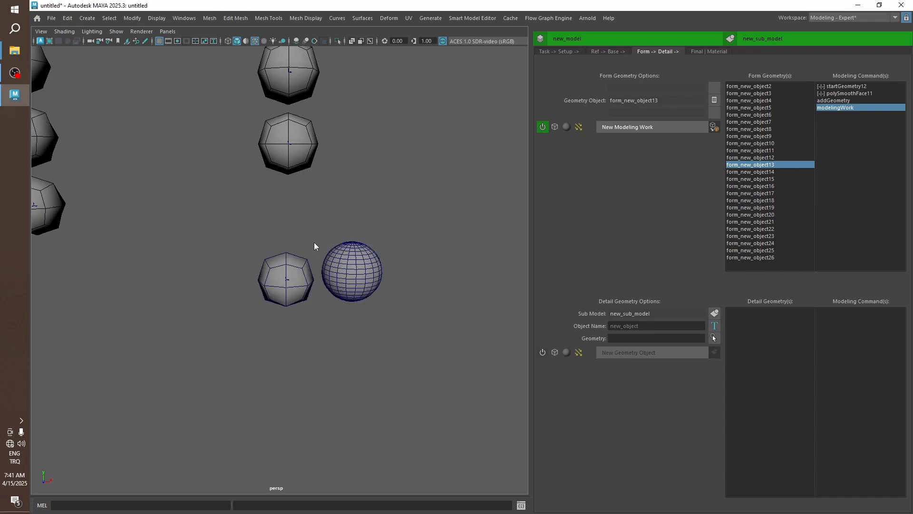
shift+right_click(314, 243)
click(298, 265)
shift+right_click(302, 262)
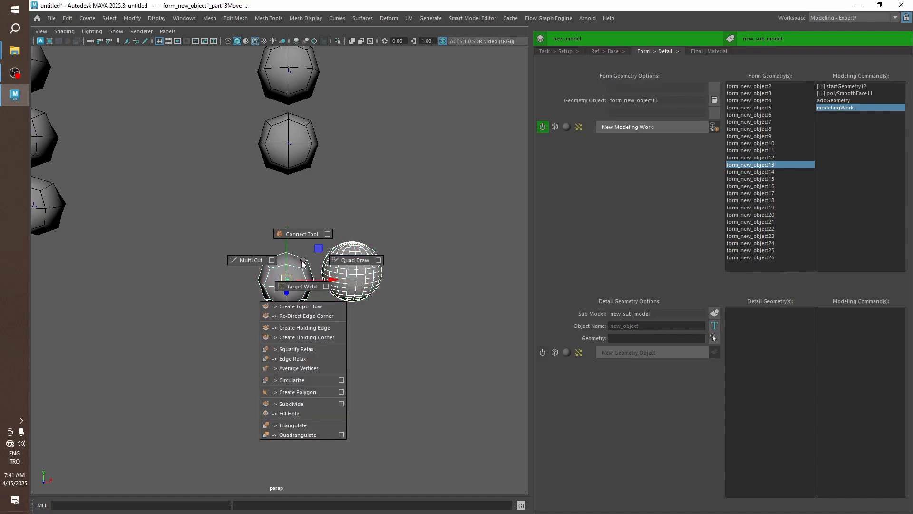
shift+right_drag(302, 262, 252, 260)
scroll(285, 280, up, 5)
ctrl+shift+click(282, 272)
ctrl+shift+click(310, 273)
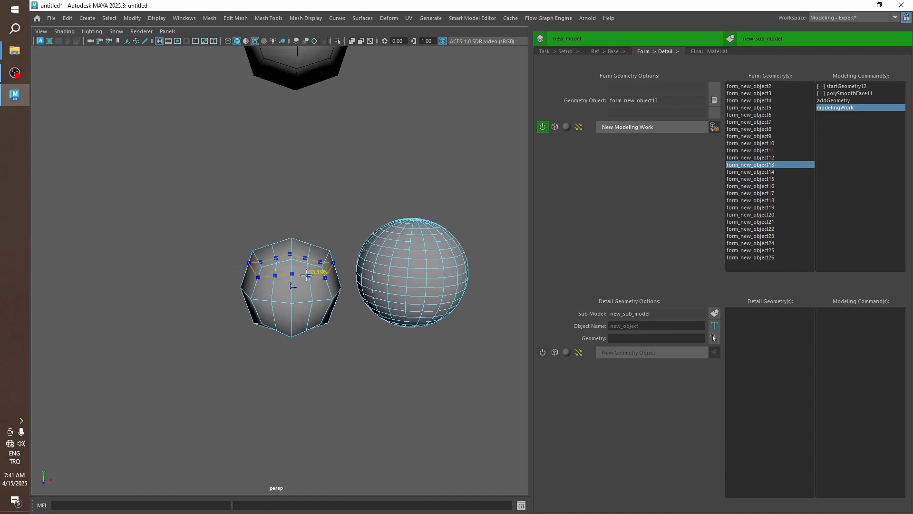
ctrl+shift+click(312, 285)
ctrl+shift+click(299, 318)
alt+drag(305, 281, 305, 312)
ctrl+shift+click(304, 344)
ctrl+shift+click(290, 311)
key(q)
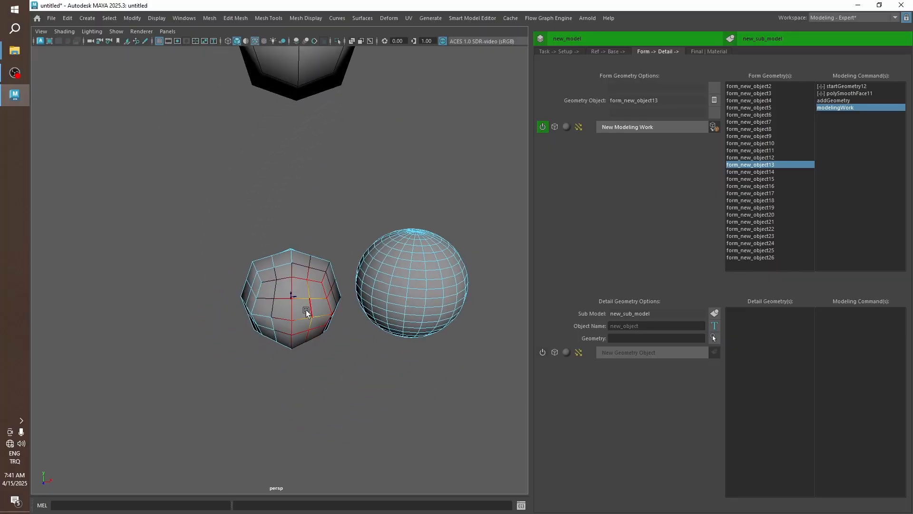
Step: Select a block of lower front faces on the faceted ball and extrude them with an offset of 0.51
click(283, 311)
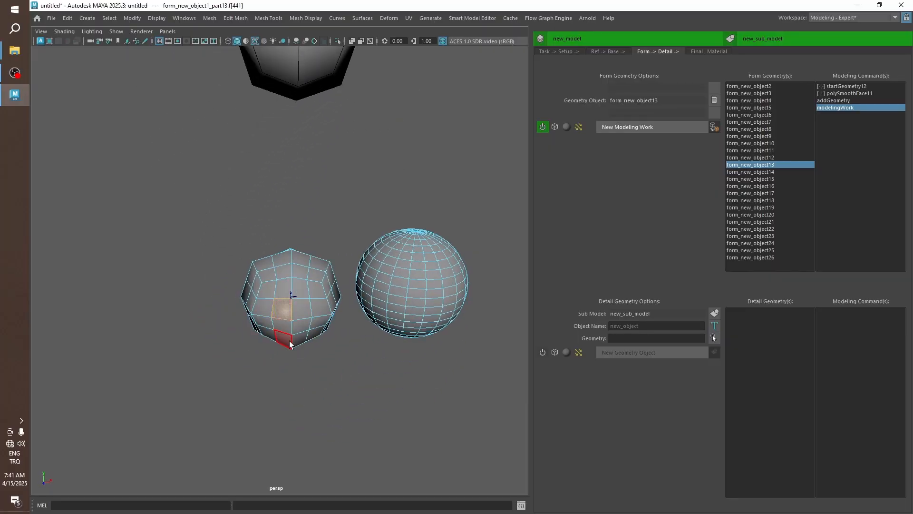
shift+right_drag(310, 297, 312, 245)
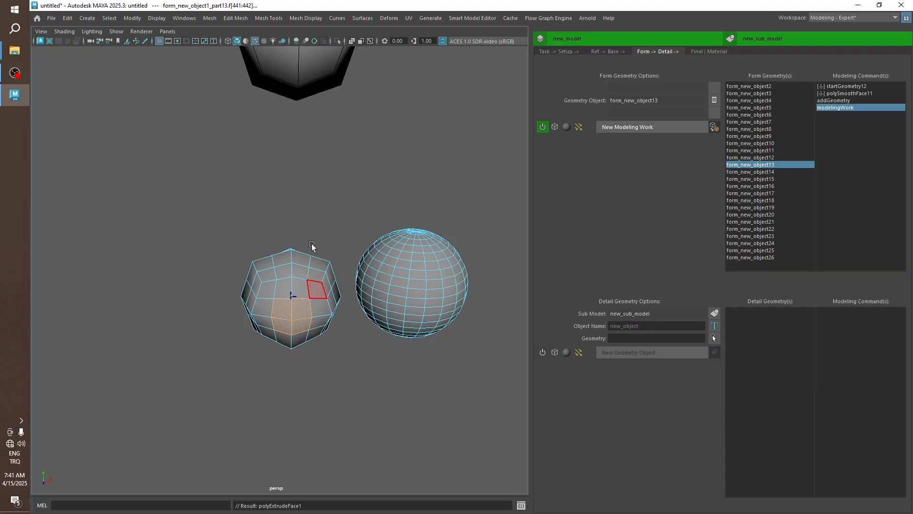
alt+drag(317, 291, 285, 301)
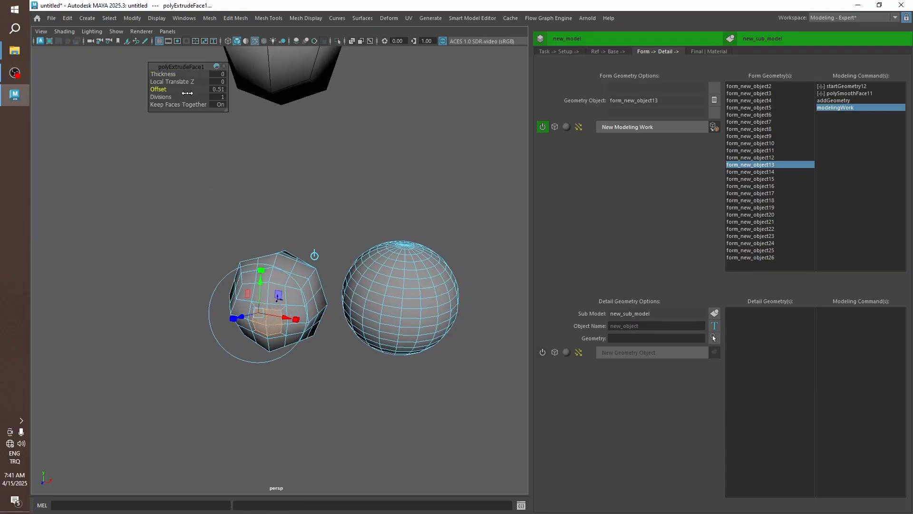
Step: Extrude the inset faces again with a thickness of 1.59 and return to object mode
shift+right_drag(301, 257, 301, 232)
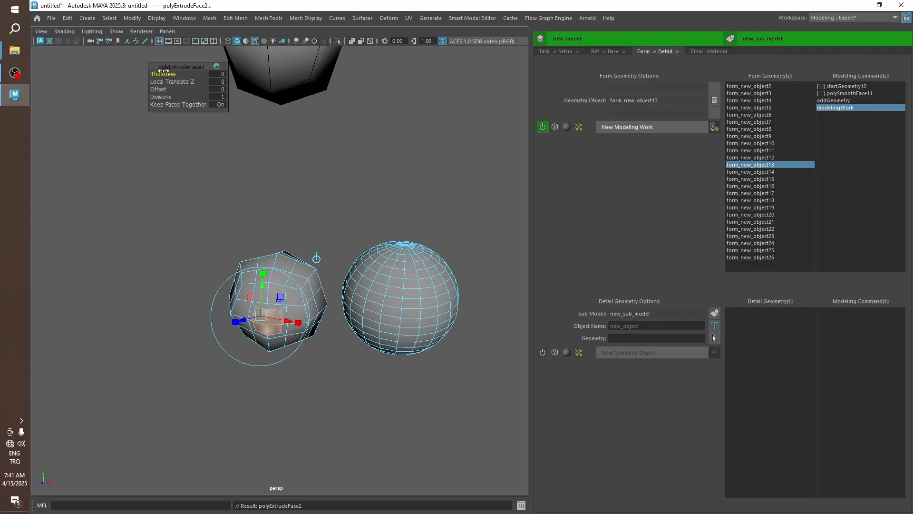
drag(219, 63, 230, 59)
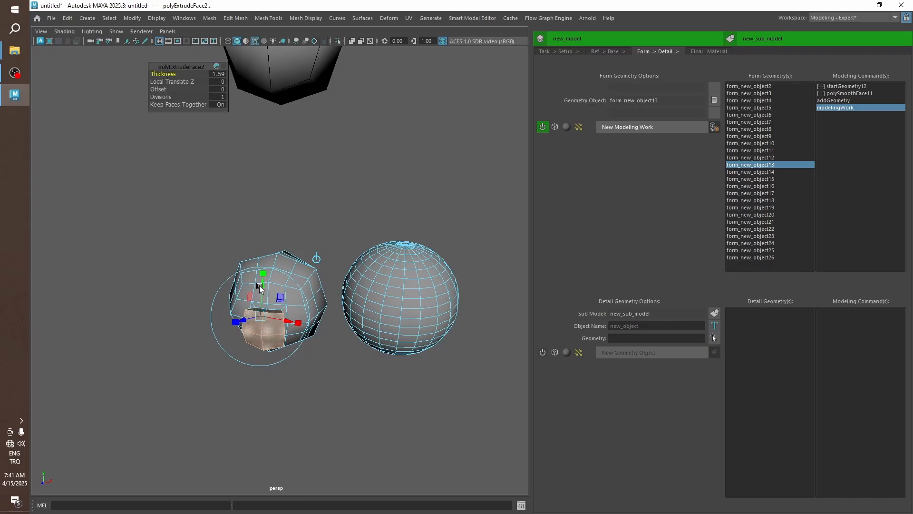
alt+drag(259, 287, 344, 294)
right_drag(344, 295, 432, 139)
click(432, 138)
alt+drag(406, 271, 358, 274)
Step: Add a Smooth modeling command to form_new_object13 after its modeling work
scroll(357, 274, down, 4)
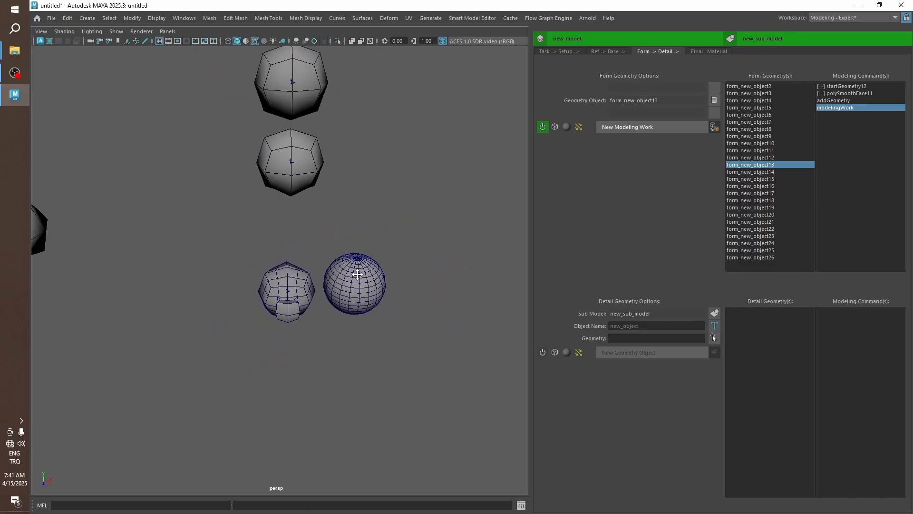
scroll(358, 274, down, 4)
click(716, 127)
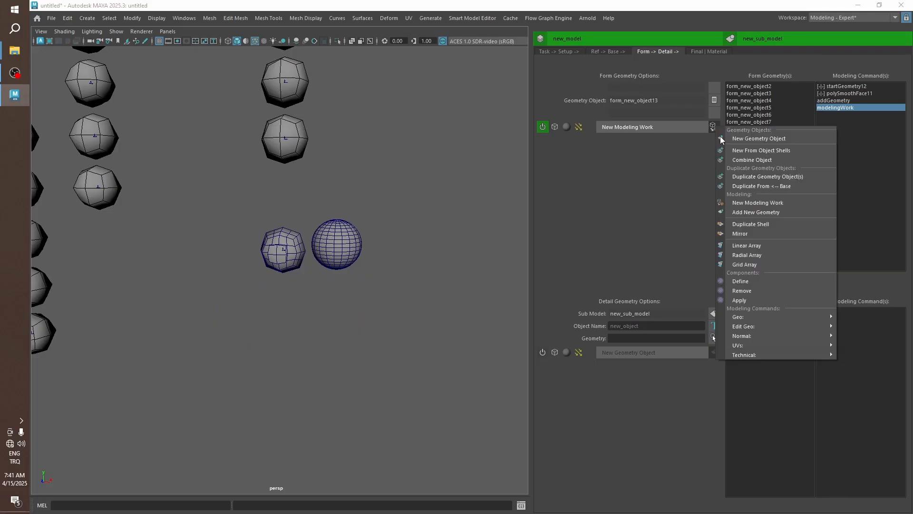
mouse_move(742, 316)
click(697, 316)
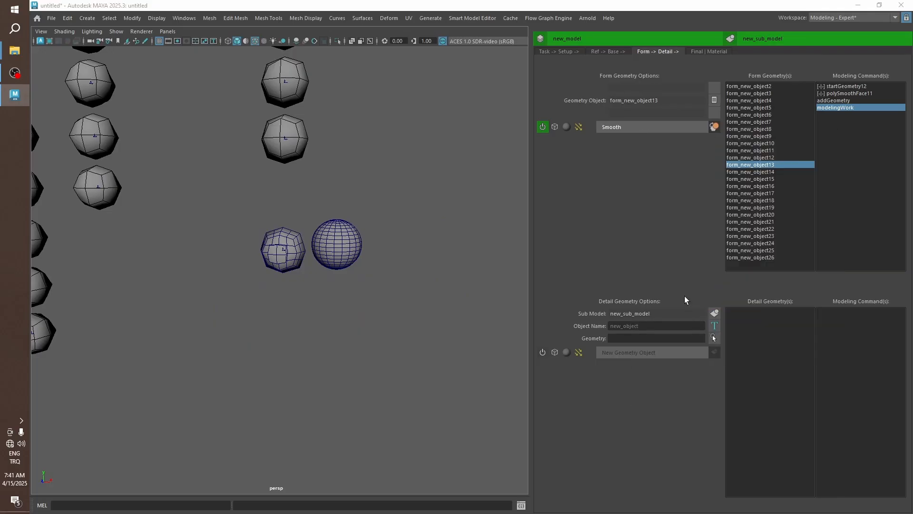
click(633, 127)
Step: Inspect the smoothed form_new_object13 and the whole set of balls with and without wireframe on shaded
alt+middle_drag(334, 192, 348, 204)
click(349, 204)
alt+drag(328, 257, 341, 267)
scroll(340, 267, down, 3)
key(alt+5)
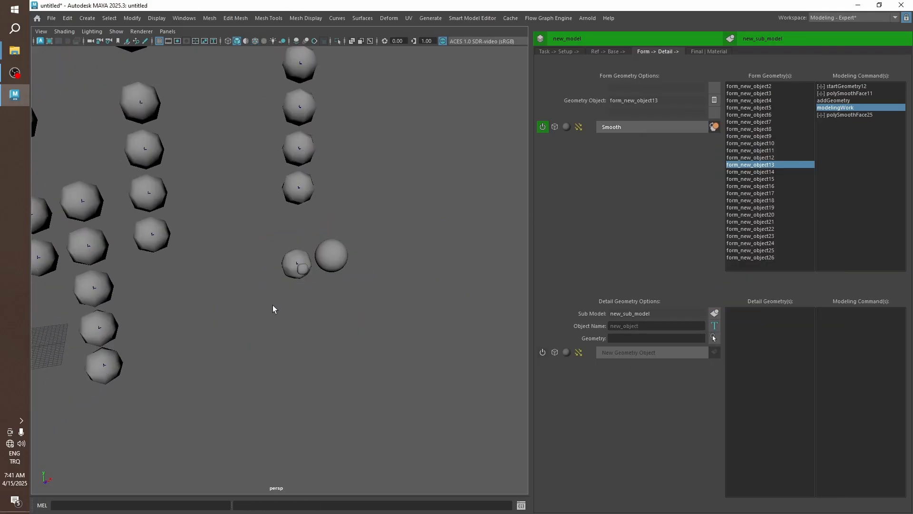
scroll(273, 309, down, 3)
mouse_move(273, 309)
alt+mouse_down()
mouse_move(285, 253)
mouse_move(291, 303)
alt+mouse_up()
key(alt+5)
alt+middle_drag(292, 304, 344, 287)
scroll(333, 279, down, 2)
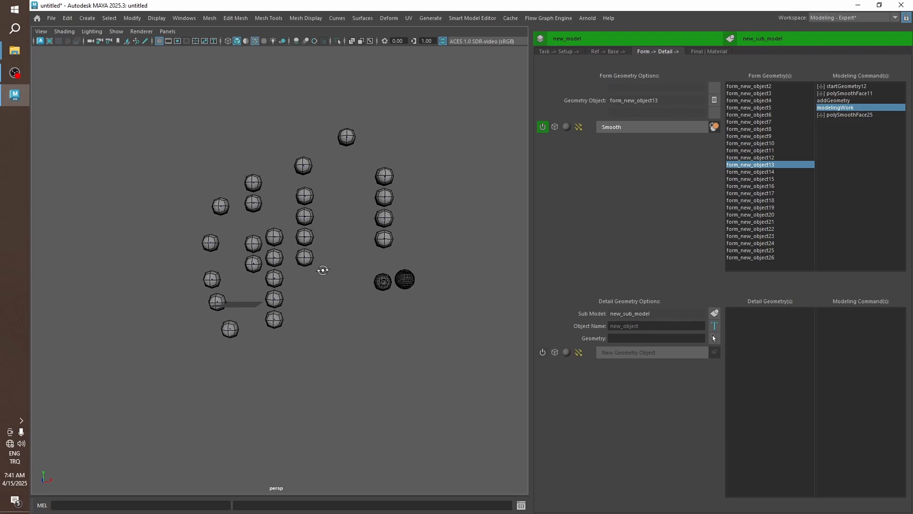
alt+drag(323, 271, 327, 271)
drag(184, 89, 501, 453)
alt+drag(247, 327, 409, 286)
click(498, 204)
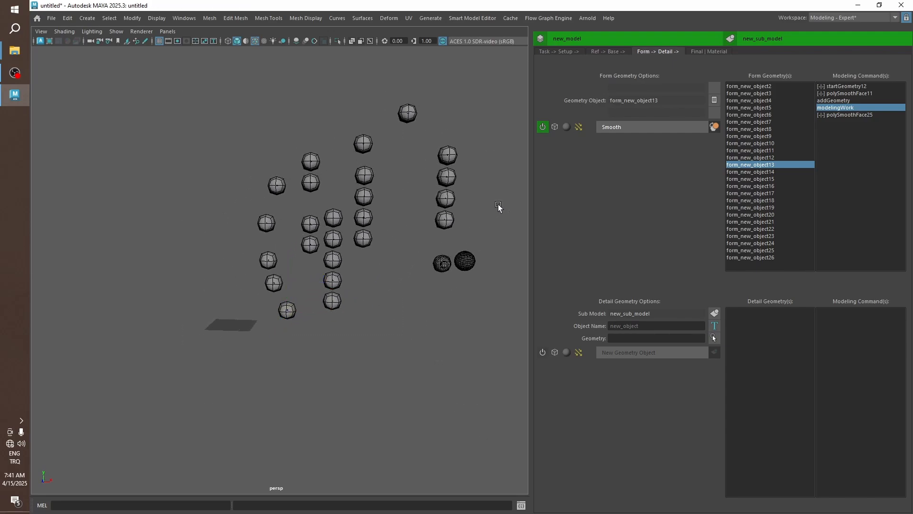
Step: Create an instance of new_sub_model with the New Instance Sub Model command in the task setup
click(564, 52)
right_click(712, 117)
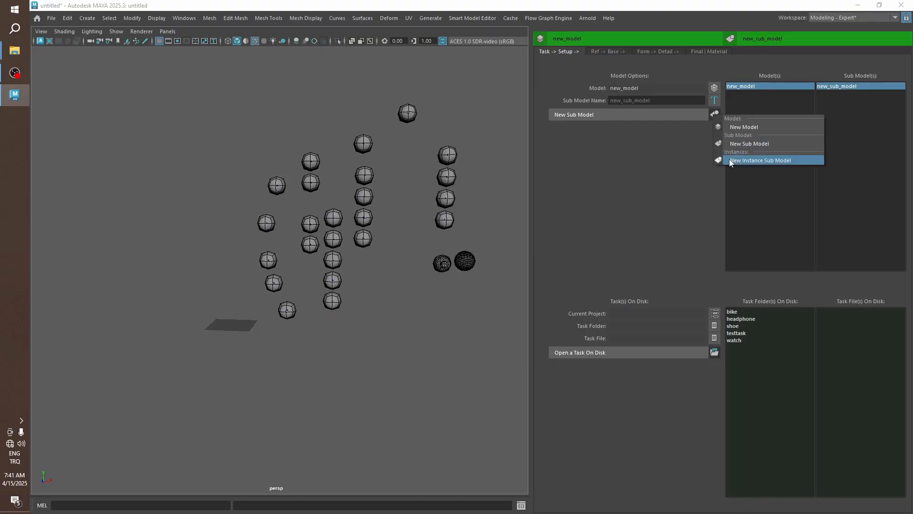
click(729, 159)
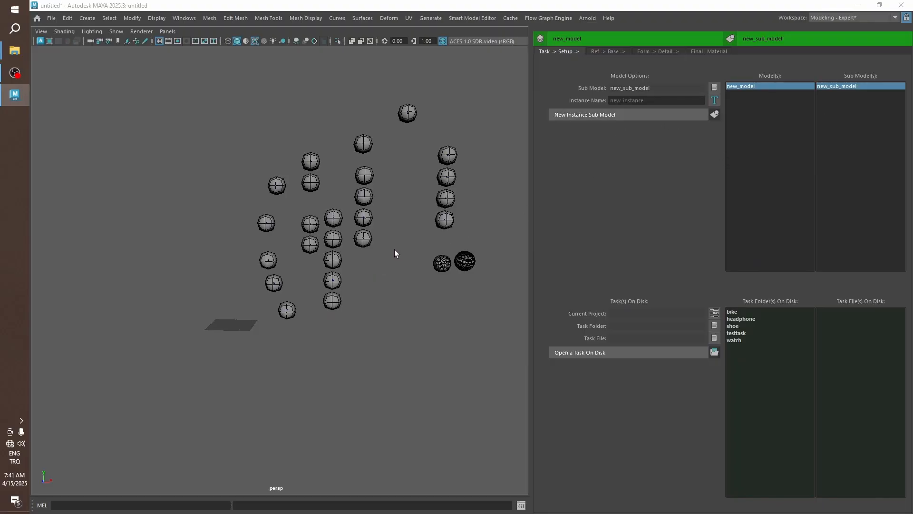
key(ctrl+z)
key(ctrl+z)
alt+middle_drag(399, 232, 415, 236)
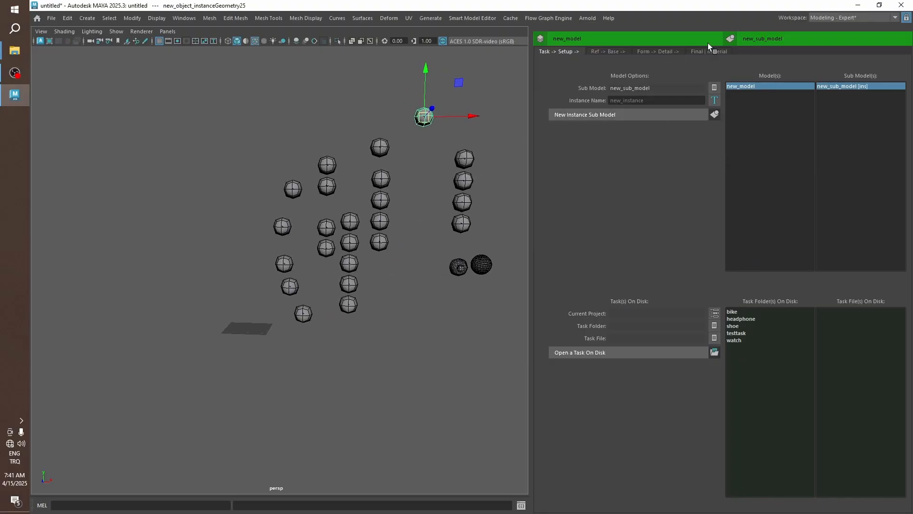
Step: Mirror new_instance in the -X direction from its parameters and close the instance windows
click(730, 39)
click(540, 185)
click(596, 186)
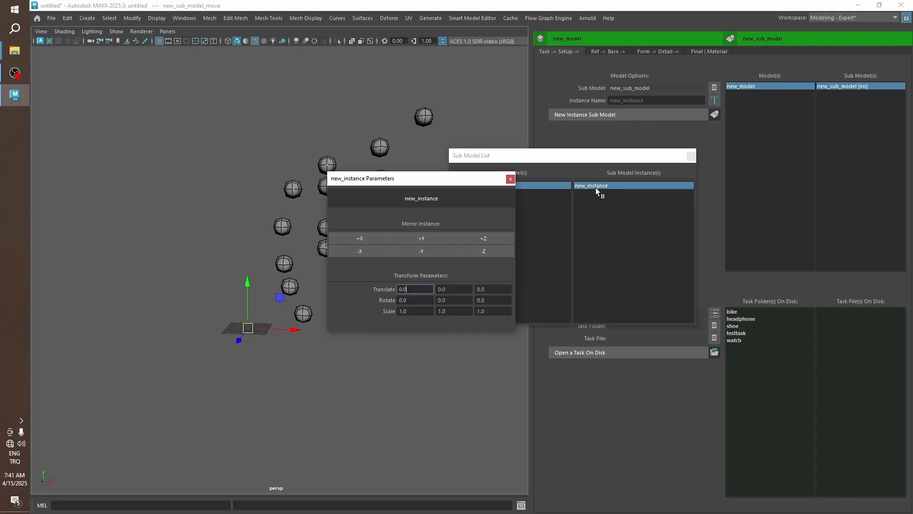
click(359, 255)
click(511, 179)
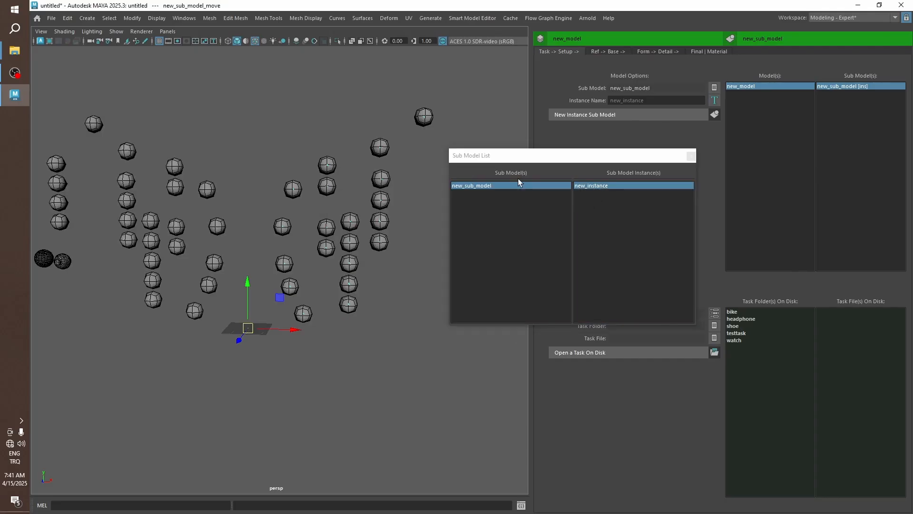
click(692, 157)
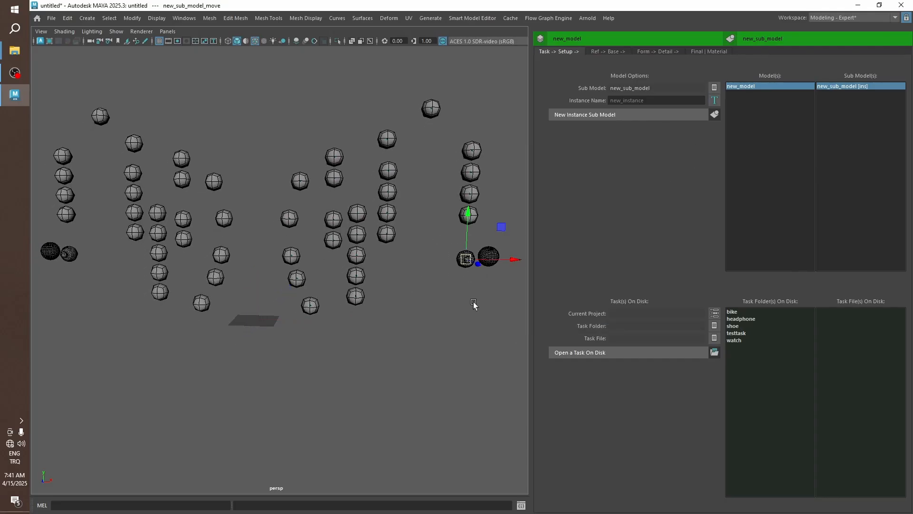
Step: Move form_new_object13 down and inward, and shift form_new_object17 slightly along X
drag(341, 221, 349, 221)
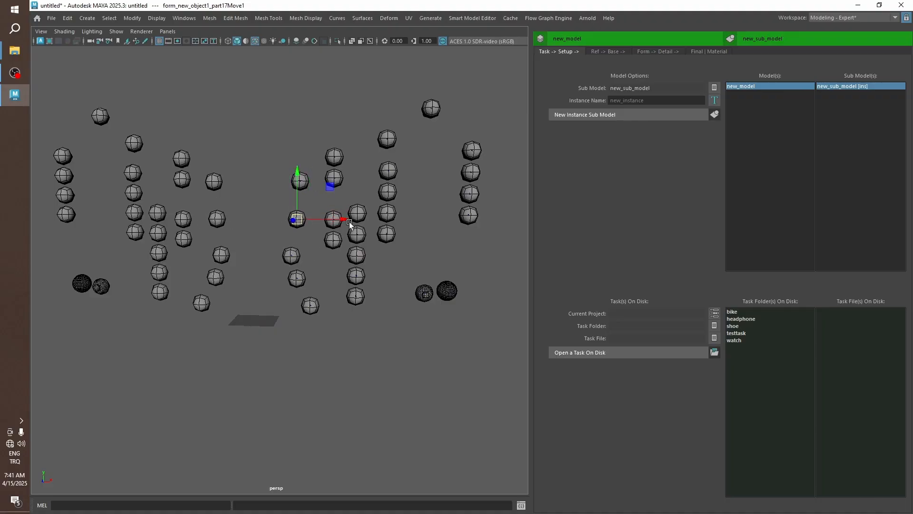
Step: Delete form_new_object3 through form_new_object12 from the form geometries
click(657, 51)
drag(749, 115, 771, 191)
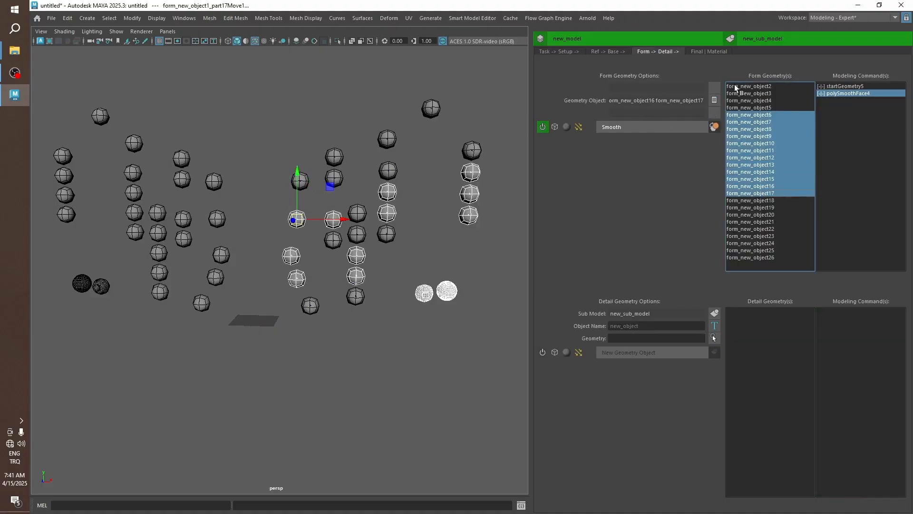
right_click(749, 151)
drag(749, 95, 750, 157)
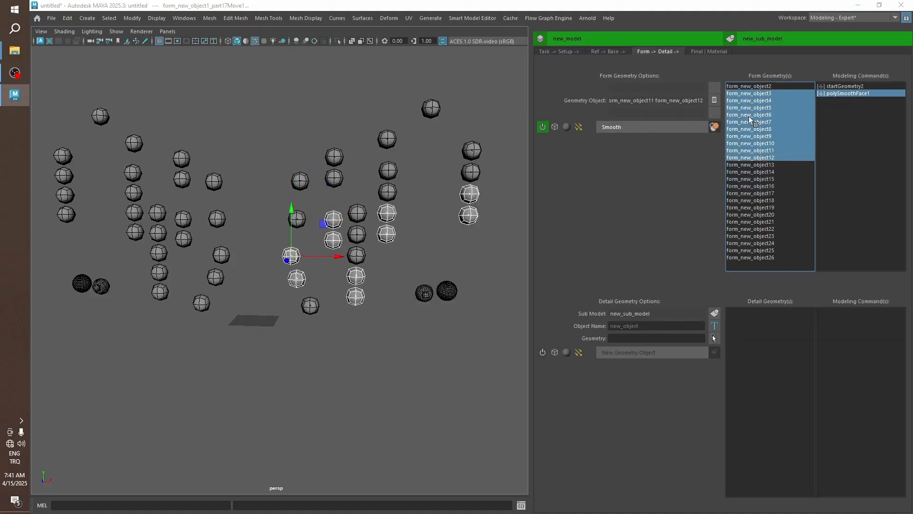
right_click(750, 117)
click(762, 146)
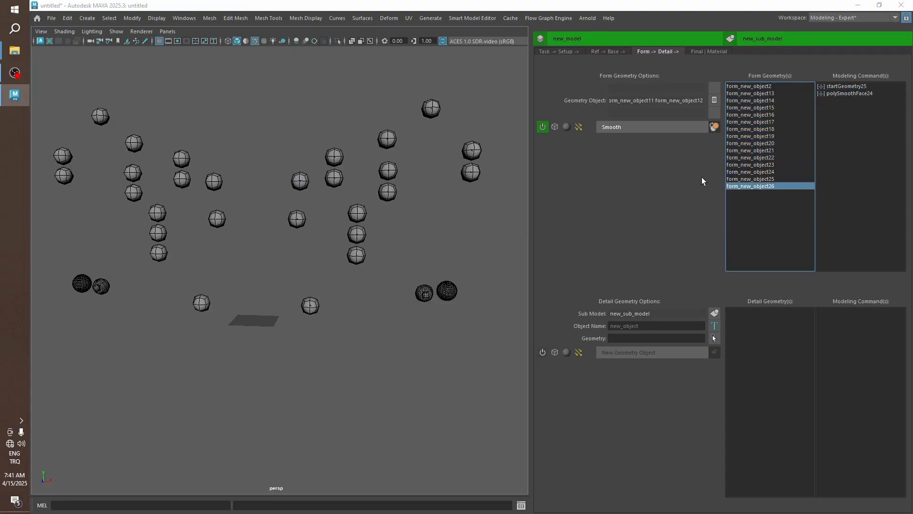
Step: Delete form_new_object18 through form_new_object26 from the form geometries
drag(749, 129, 755, 208)
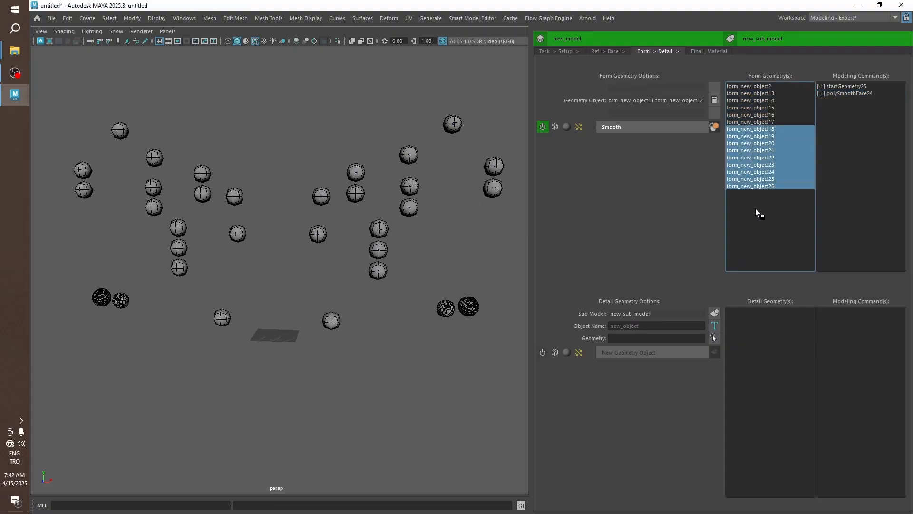
right_click(748, 151)
click(764, 167)
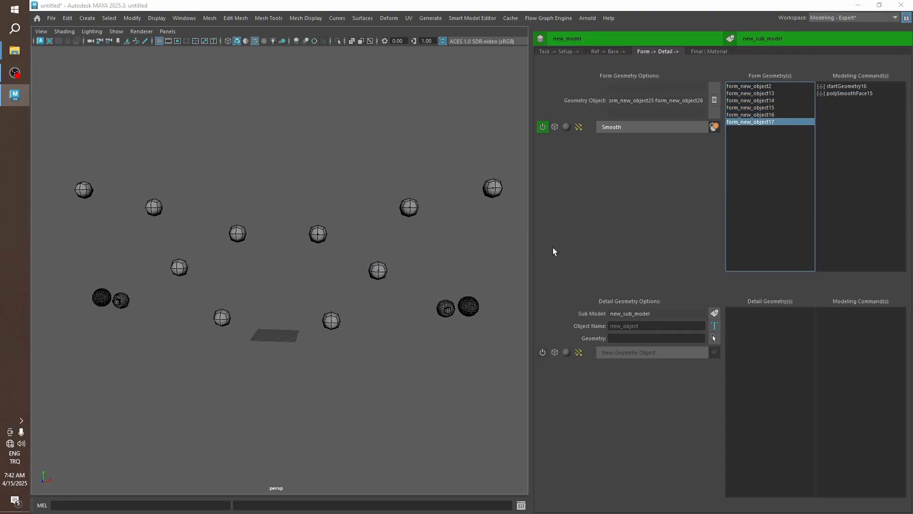
Step: Move the five remaining single balls together into a compact cluster above the form_new_object13 pair
drag(407, 235, 408, 237)
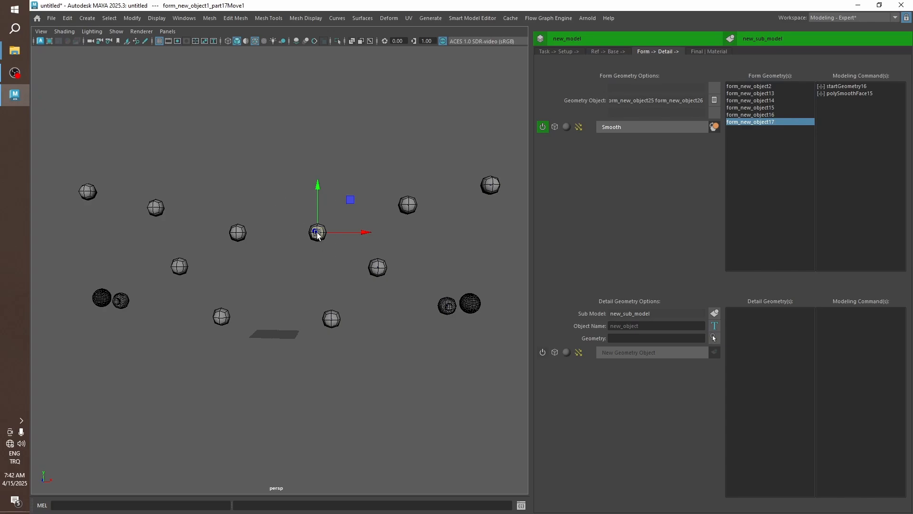
drag(317, 232, 344, 202)
drag(391, 166, 413, 228)
middle_drag(413, 228, 383, 217)
drag(394, 294, 395, 295)
middle_drag(395, 295, 387, 255)
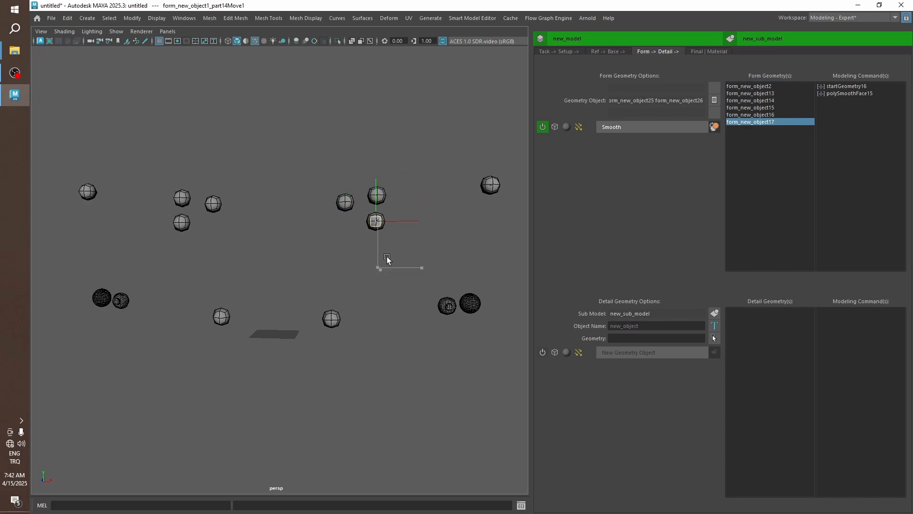
drag(350, 364, 350, 371)
middle_drag(350, 371, 367, 296)
drag(465, 156, 508, 240)
middle_drag(499, 238, 344, 228)
Step: Combine form_new_object2 and form_new_object13 through form_new_object16 into an object named combine, and select the result
drag(757, 93, 754, 133)
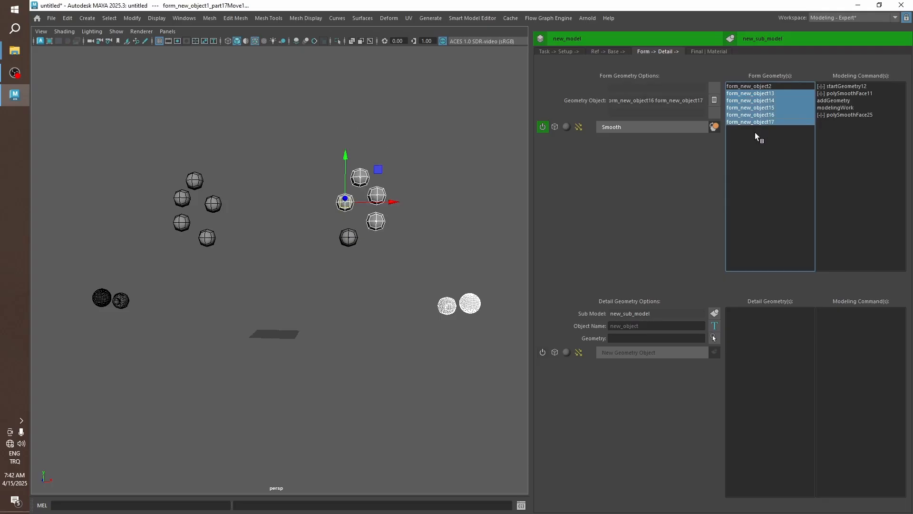
drag(755, 86, 751, 116)
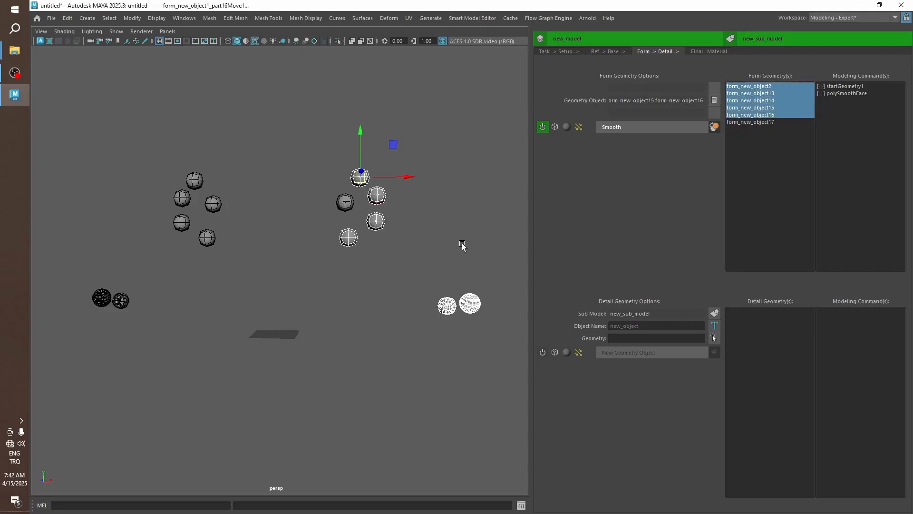
alt+middle_drag(466, 243, 450, 253)
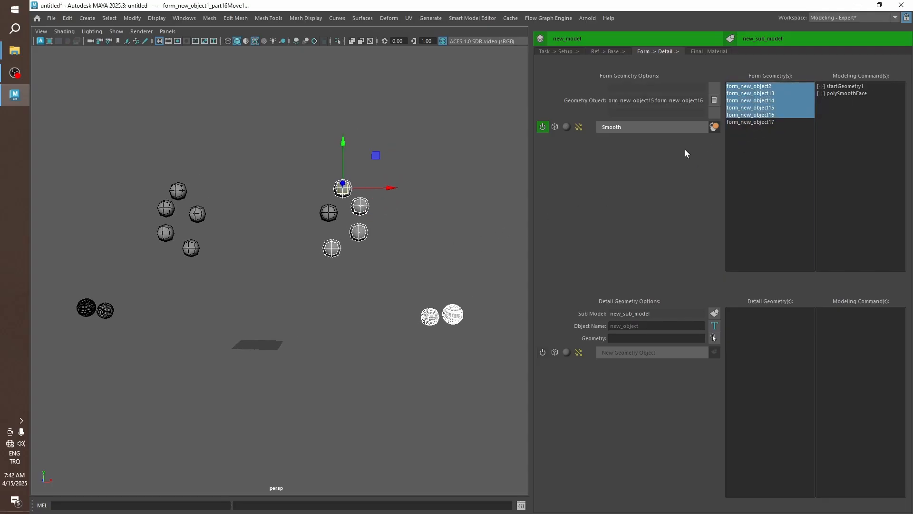
click(719, 128)
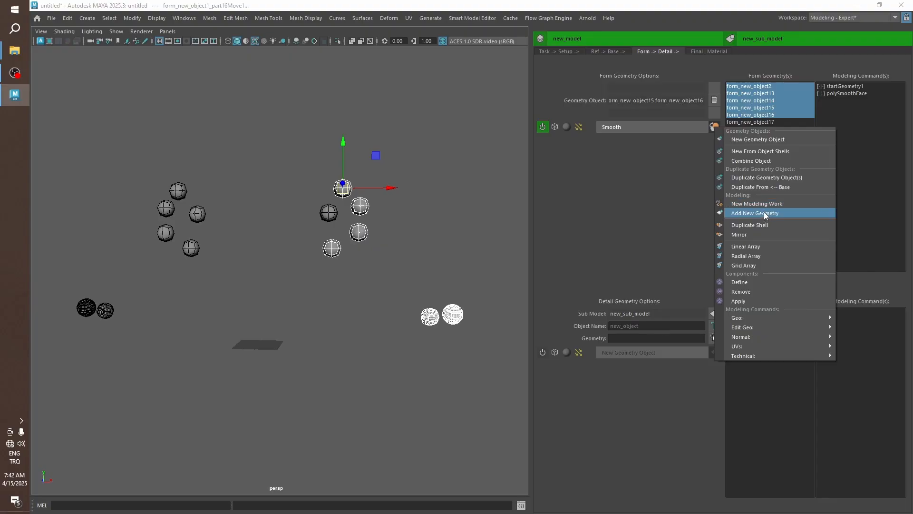
click(756, 161)
click(626, 111)
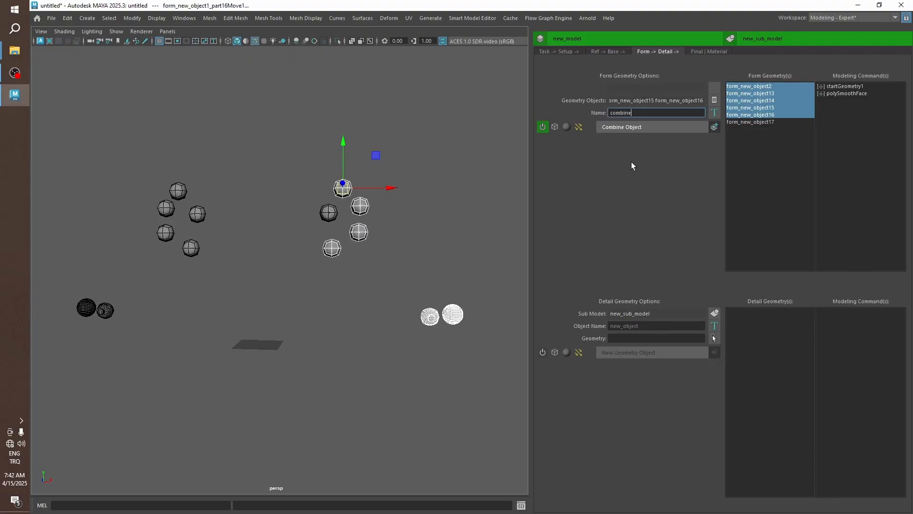
click(649, 127)
click(751, 129)
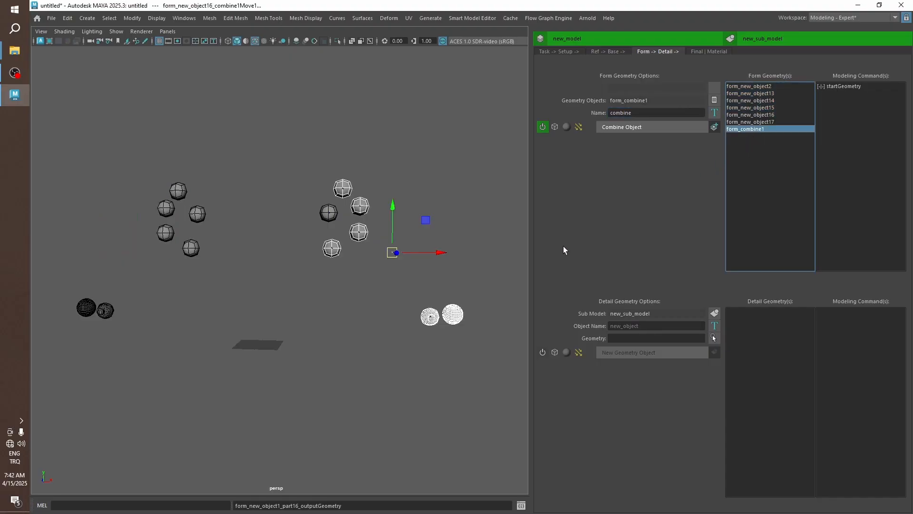
Step: Move form_combine1 up away from its source balls, and delete form_new_object13 through form_new_object17 from the form geometries
drag(392, 252, 413, 168)
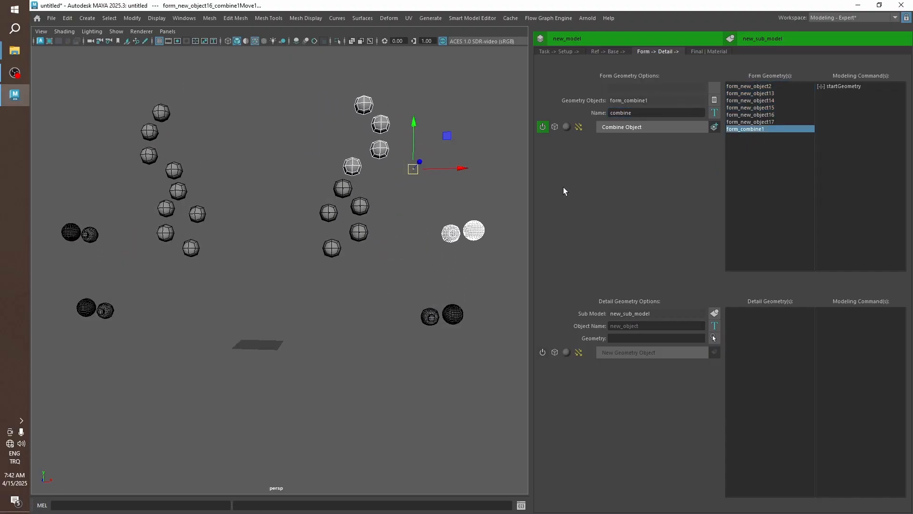
drag(757, 122, 758, 93)
right_click(756, 98)
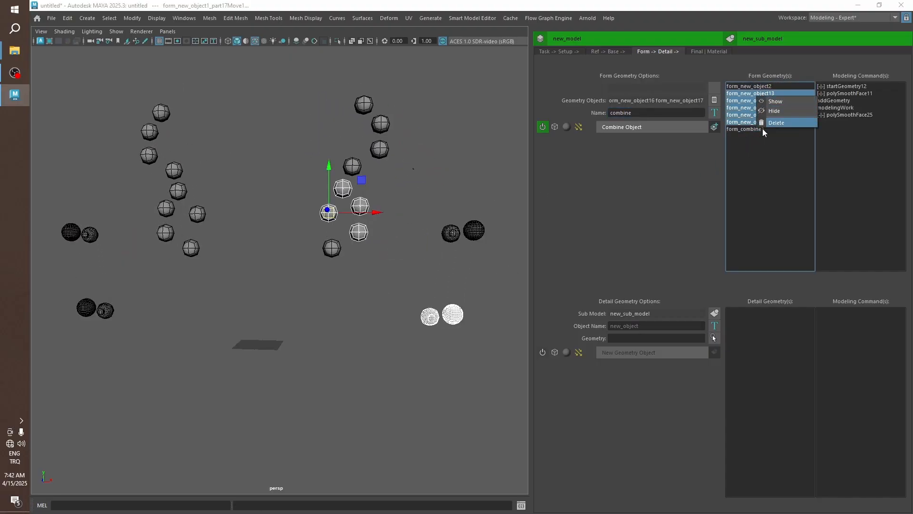
click(774, 123)
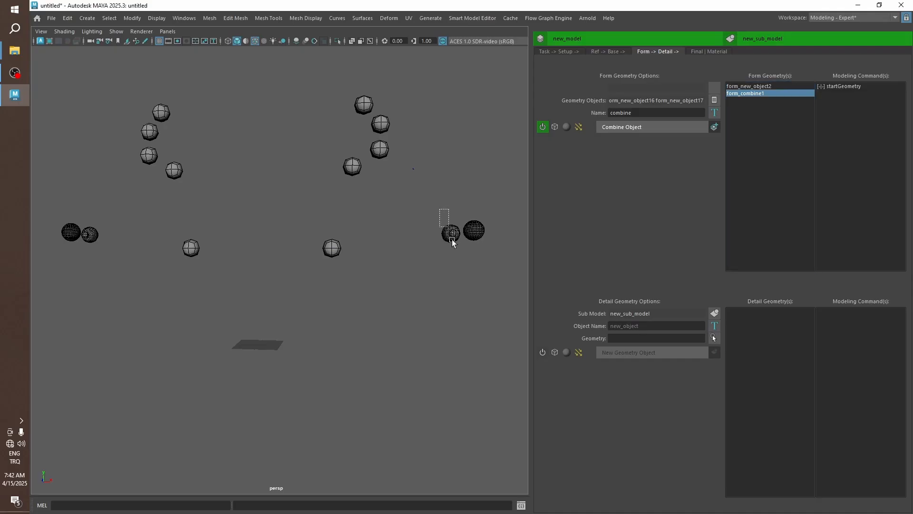
Step: Reposition form_combine1 and the remaining single ball closer to the mirrored side, keeping the combined balls just above the single one
click(413, 168)
drag(409, 163, 386, 195)
drag(315, 232, 354, 286)
middle_drag(345, 278, 329, 311)
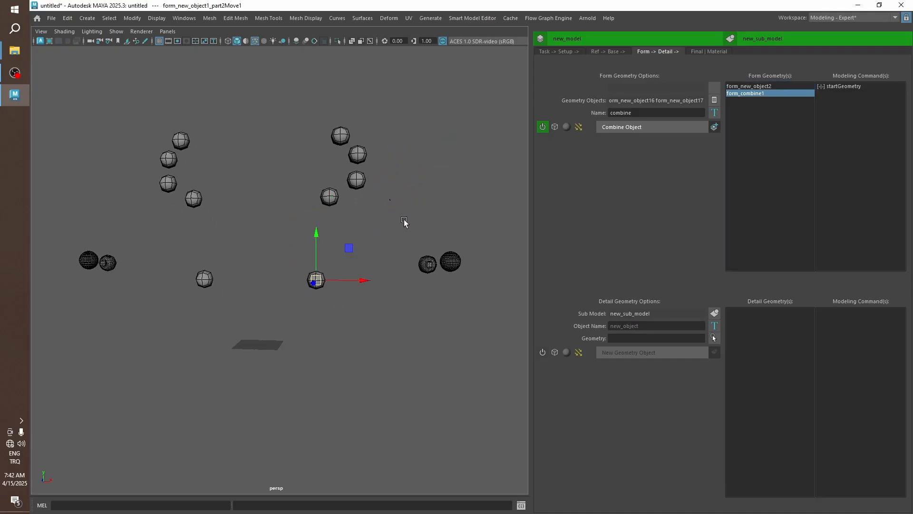
drag(322, 142, 393, 234)
mouse_move(388, 195)
mouse_down()
mouse_move(394, 219)
mouse_move(390, 211)
mouse_up()
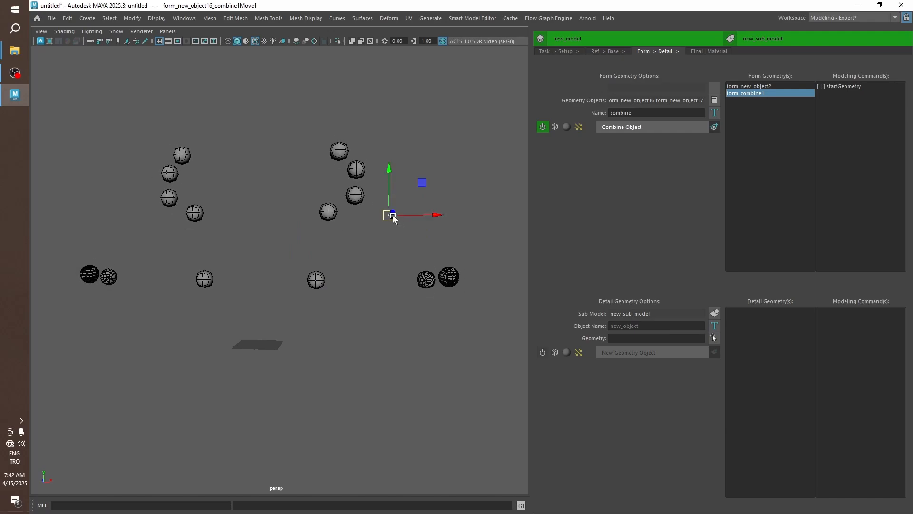
Step: Separate form_combine1 with New From Object Shells, and select form_new_object17 through form_new_object22
click(714, 128)
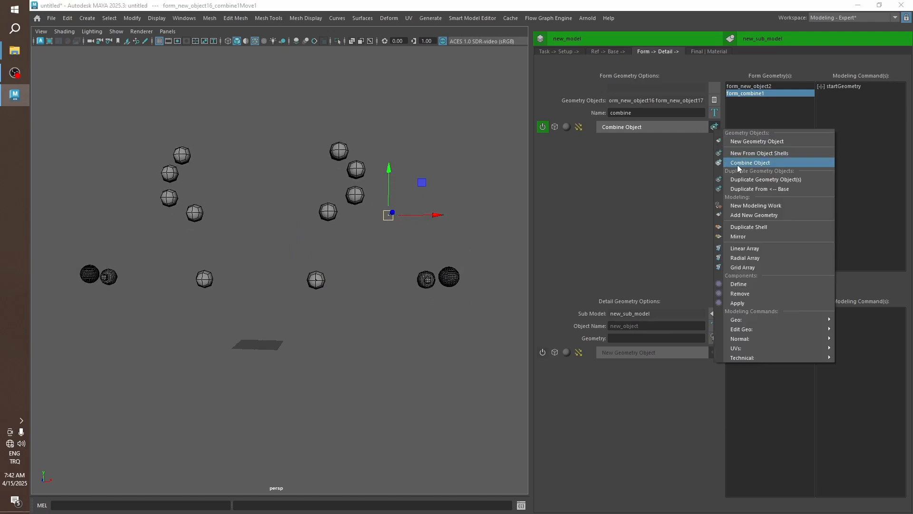
click(761, 151)
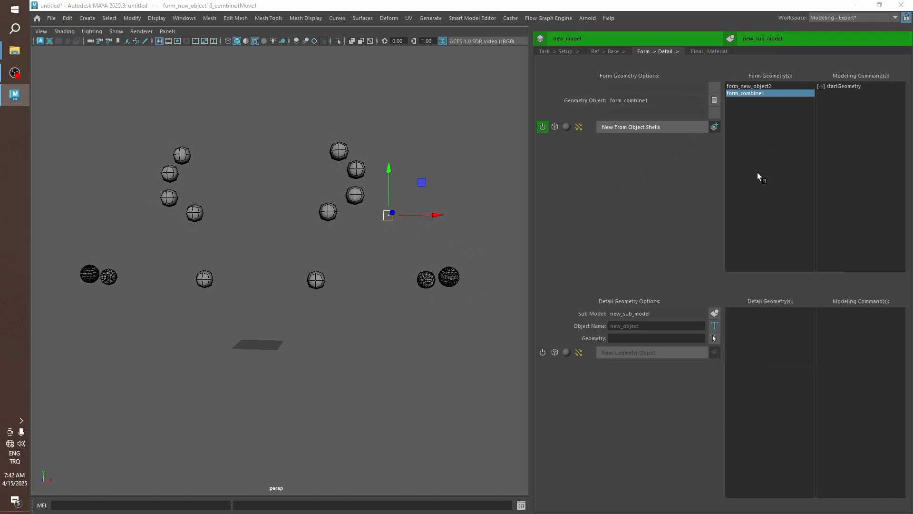
click(613, 128)
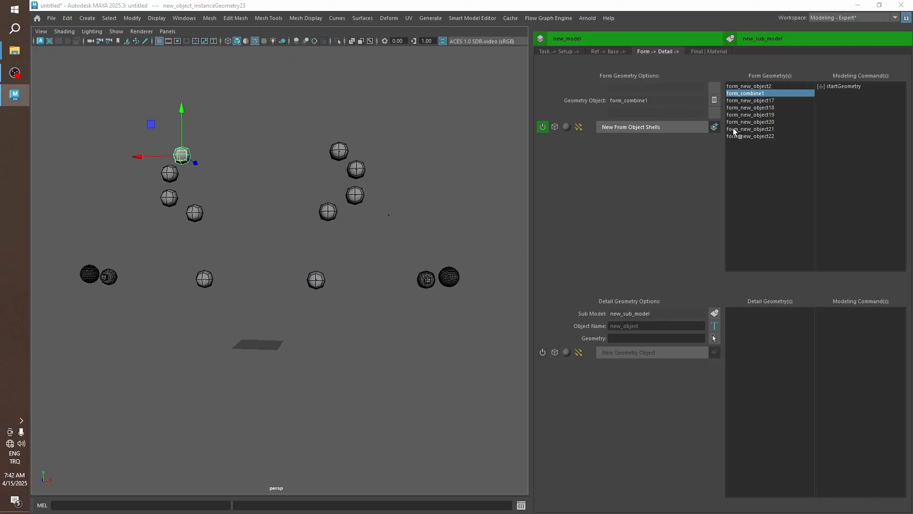
drag(749, 100, 751, 155)
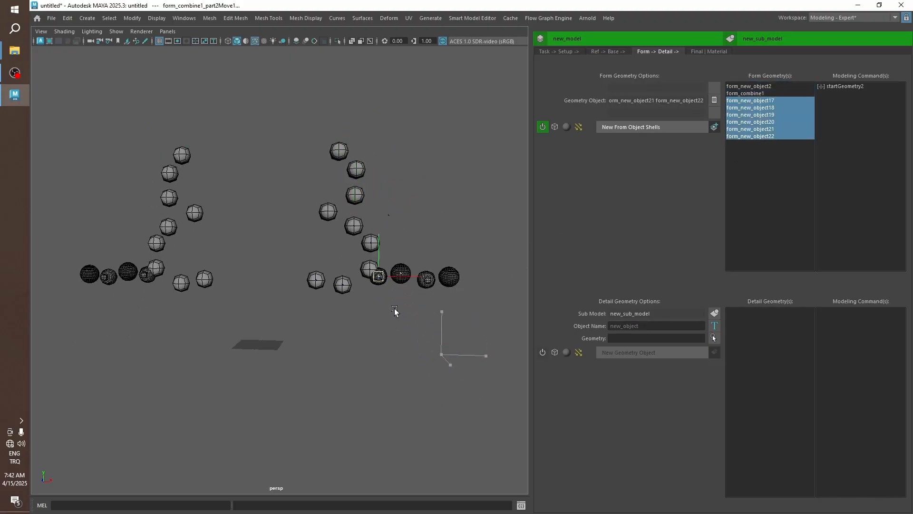
Step: Select form_combine1 and delete it from the form geometries
click(745, 93)
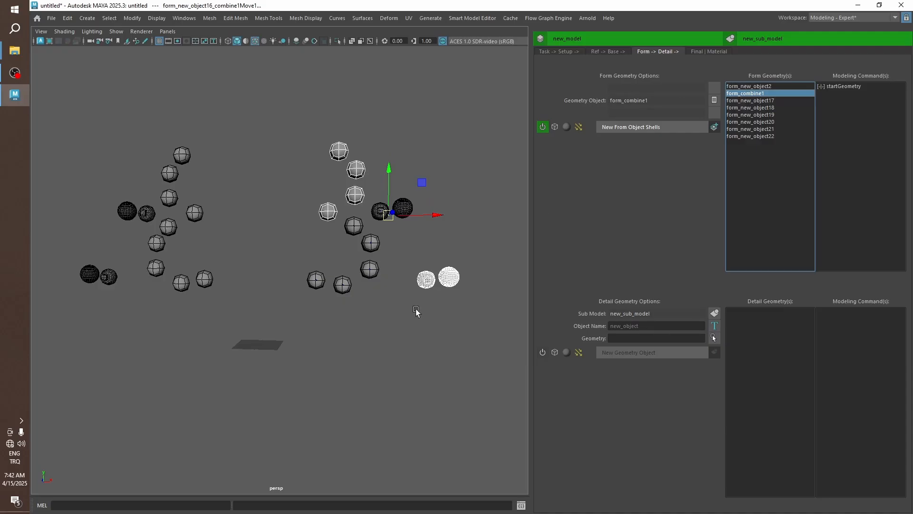
right_click(747, 92)
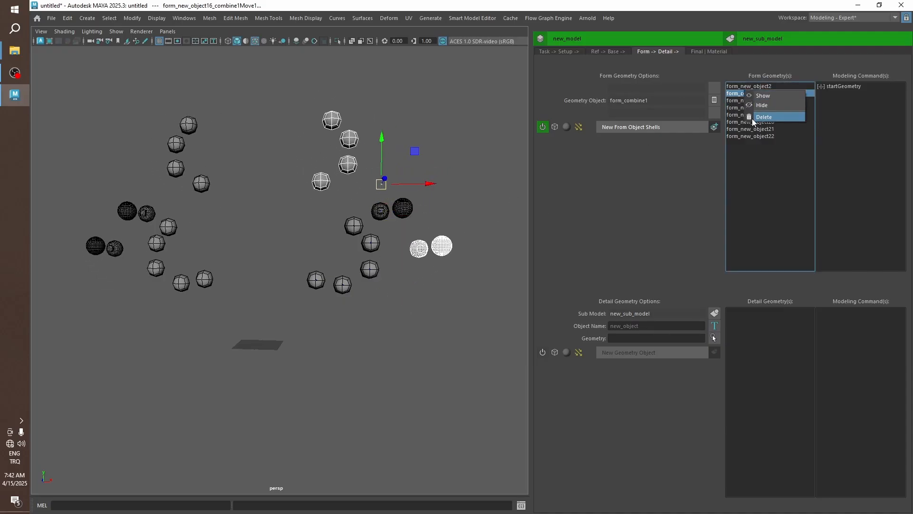
click(763, 117)
Step: Move the single balls one by one into a compact cluster beneath and beside the pair of densely meshed balls
drag(379, 192, 422, 218)
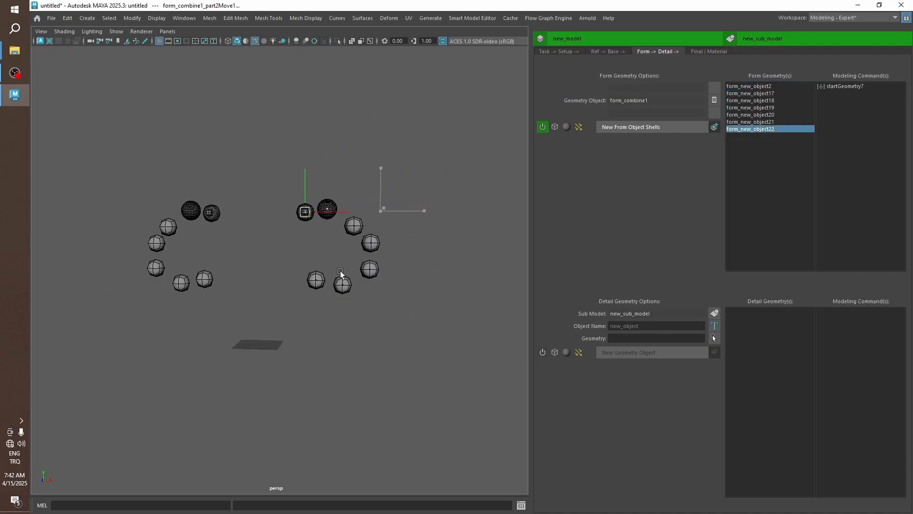
middle_drag(340, 271, 340, 272)
drag(303, 262, 326, 318)
middle_drag(326, 318, 313, 278)
drag(333, 277, 349, 317)
middle_drag(349, 317, 328, 273)
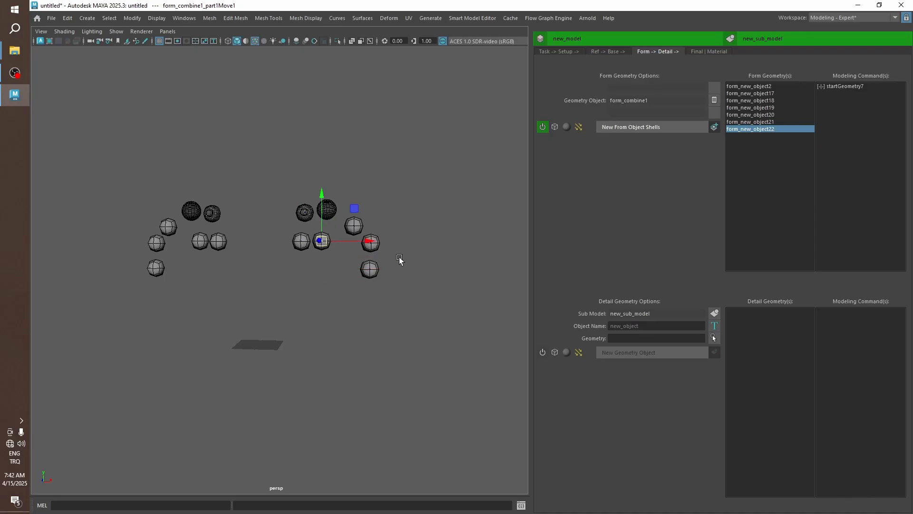
drag(398, 256, 351, 285)
middle_drag(361, 275, 303, 273)
drag(351, 229, 357, 244)
middle_drag(359, 243, 355, 234)
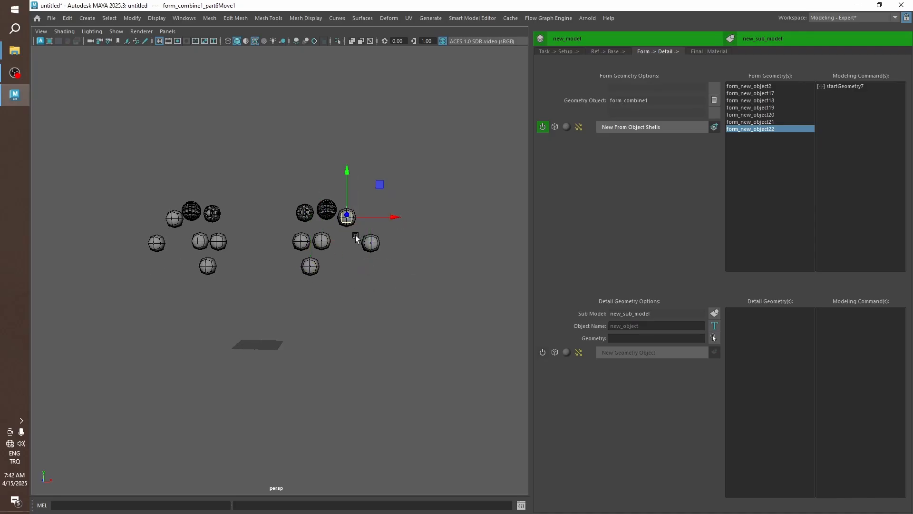
drag(359, 234, 386, 262)
middle_drag(385, 266, 362, 269)
Step: Combine form_new_object2 and form_new_object17 through form_new_object22 into an object named combine, and select the result
click(758, 86)
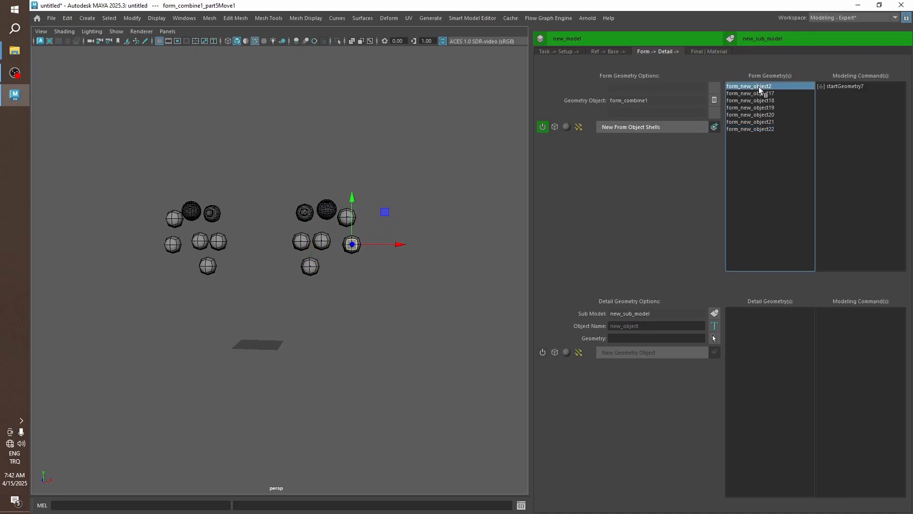
click(758, 93)
drag(758, 87, 752, 155)
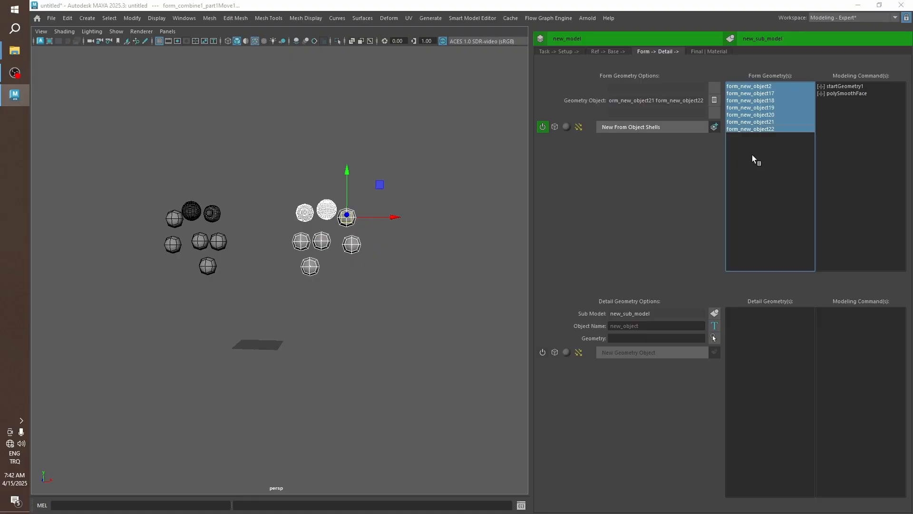
click(715, 127)
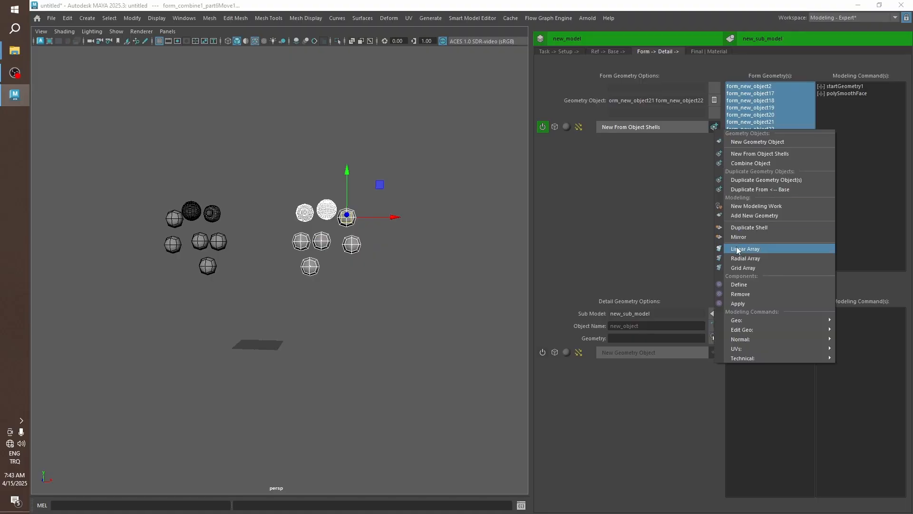
click(751, 163)
click(640, 117)
text(combine)
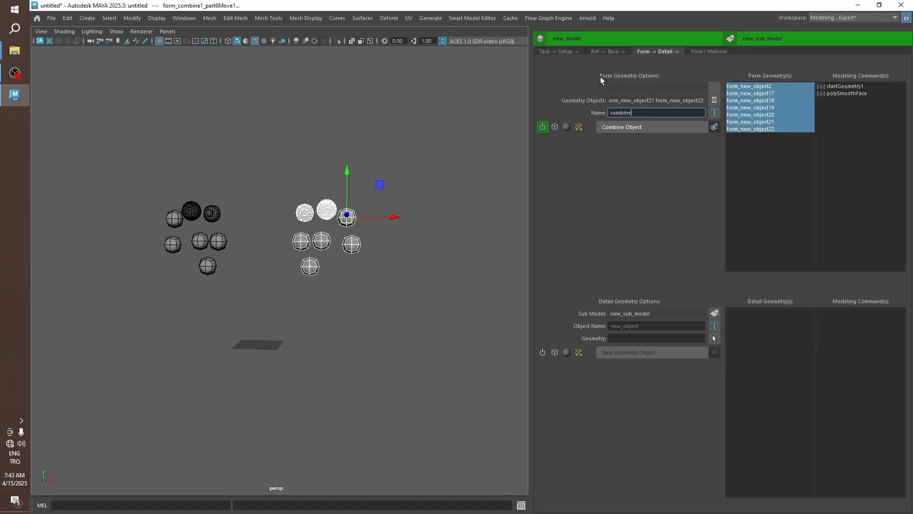
click(640, 126)
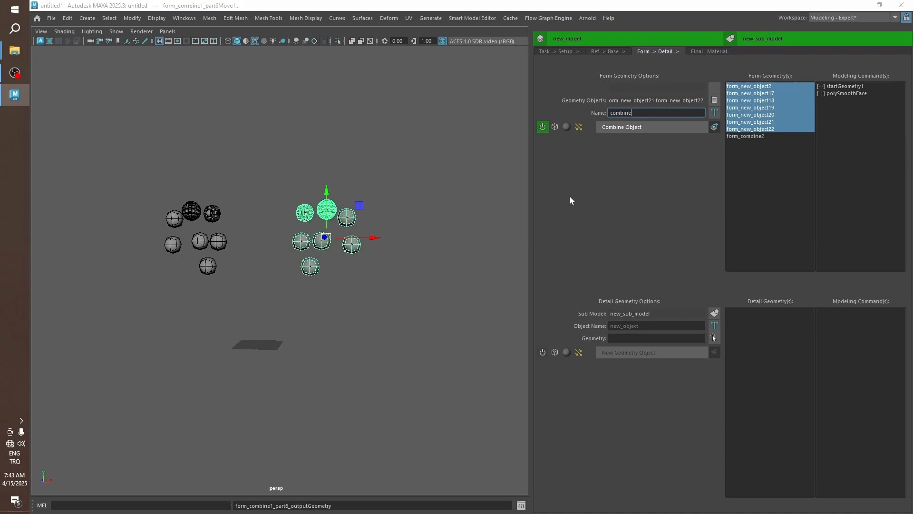
click(751, 136)
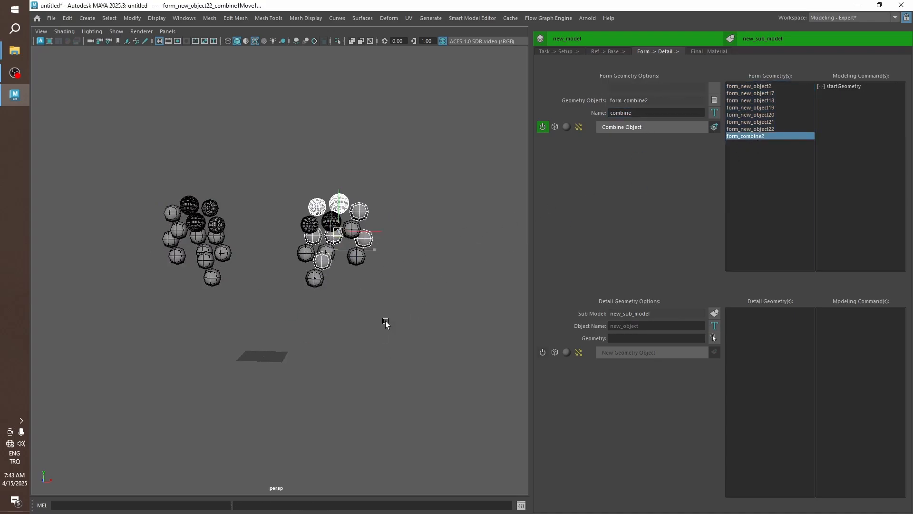
Step: Delete form_new_object2 and form_new_object17 through form_new_object22 from the form geometries
drag(765, 86, 766, 126)
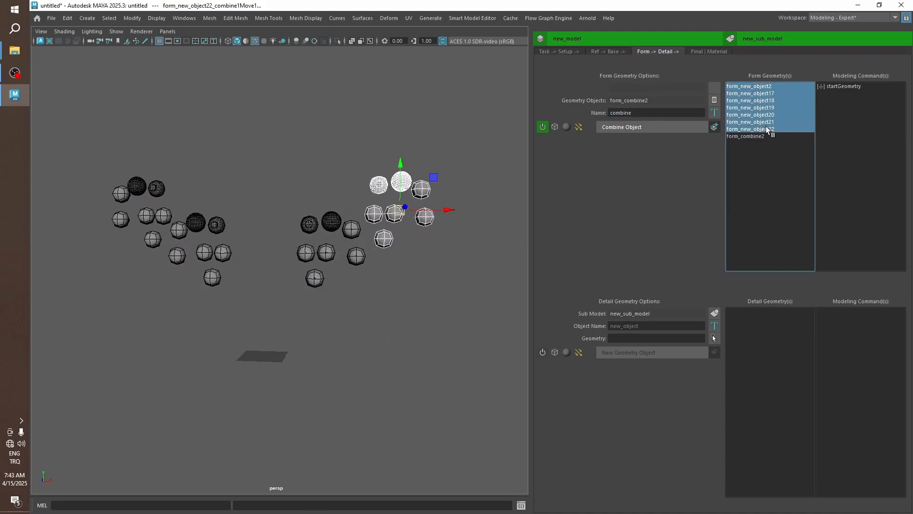
right_click(758, 103)
click(777, 127)
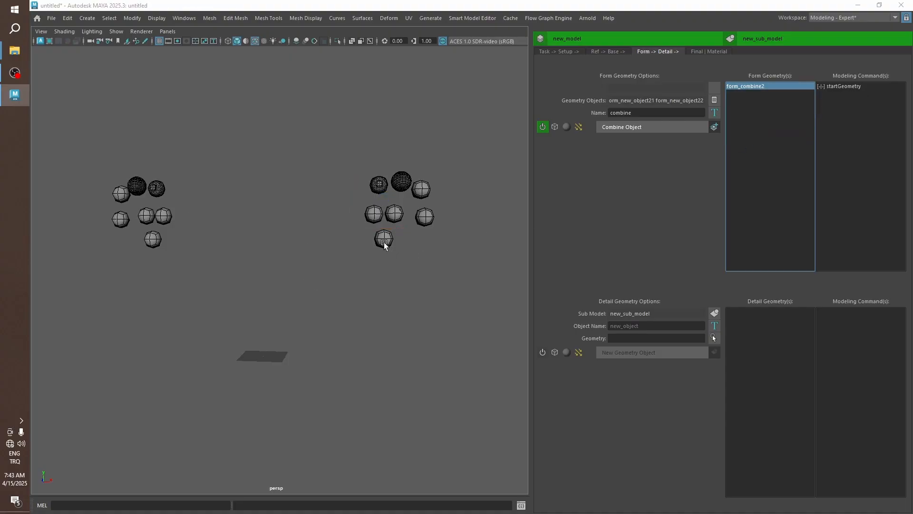
Step: Select the move control of form_combine2 and move the combined balls down and closer to their mirrored copy
right_drag(407, 252, 406, 224)
drag(400, 210, 331, 286)
alt+right_drag(332, 286, 412, 345)
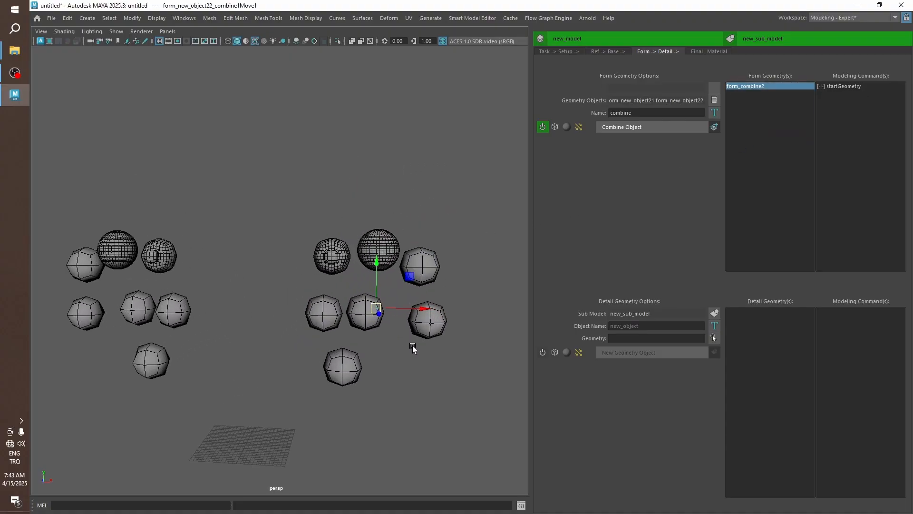
alt+middle_drag(413, 346, 398, 284)
alt+drag(398, 284, 415, 285)
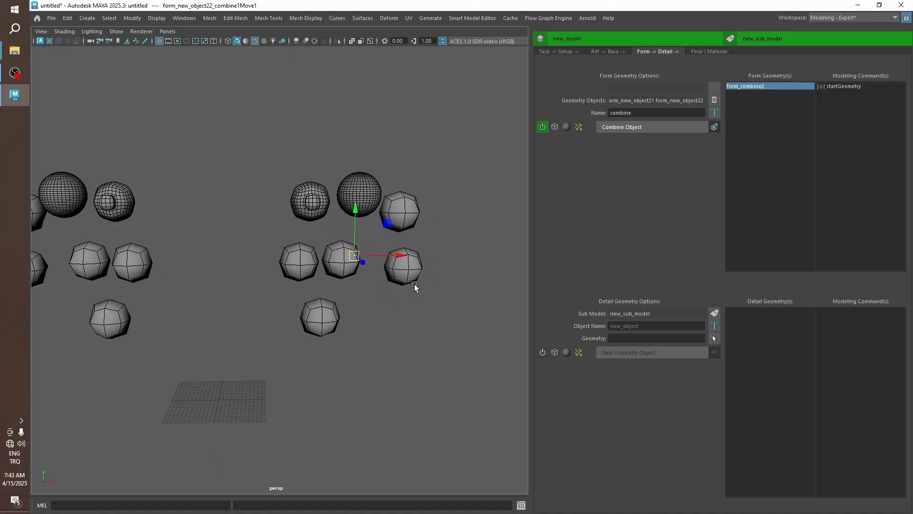
Step: Add a New Modeling Work command to form_combine2 and select modelingWork for editing
click(714, 127)
click(752, 208)
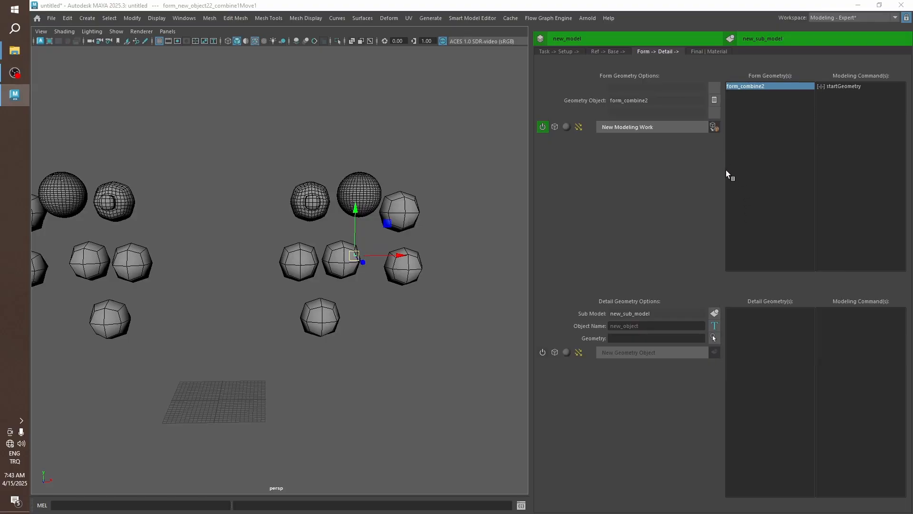
click(655, 126)
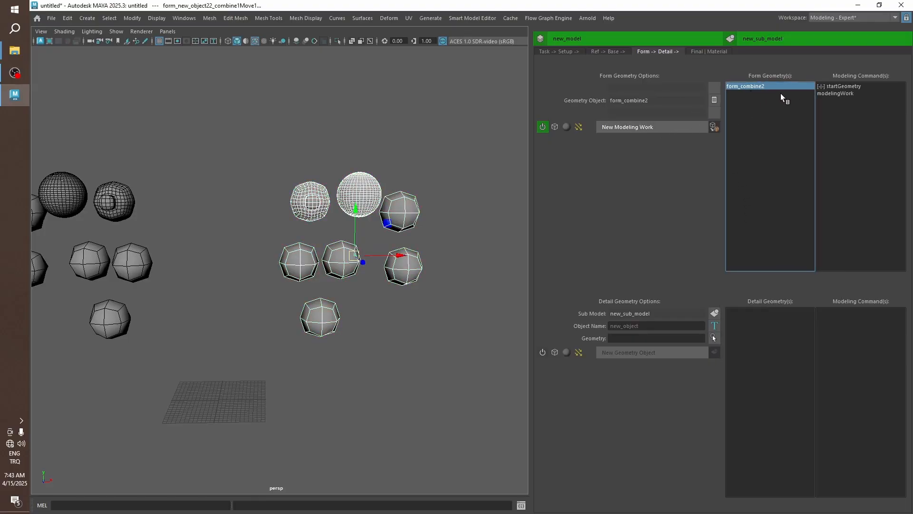
click(828, 94)
Step: Delete all faces of the two densely meshed balls within the modelingWork geometry
key(F9)
key(F8)
key(q)
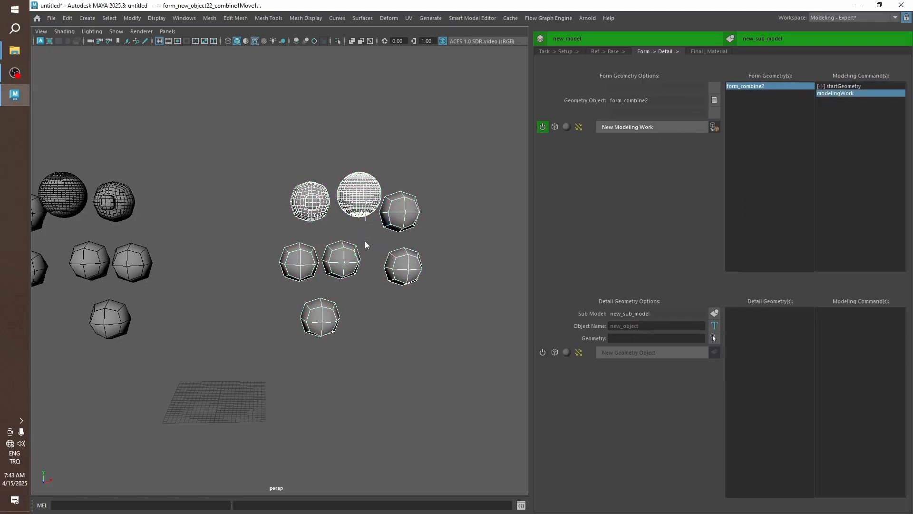
key(F11)
click(361, 188)
double_click(361, 190)
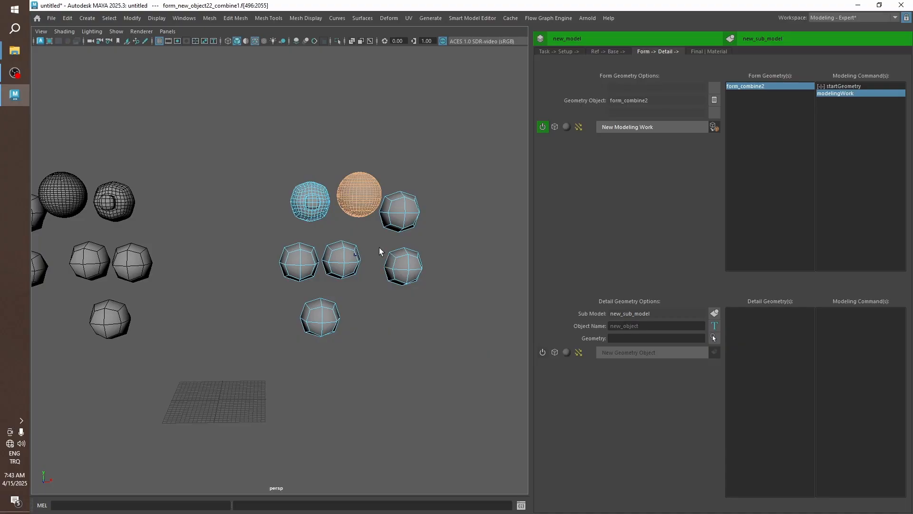
key(Delete)
double_click(317, 213)
key(Delete)
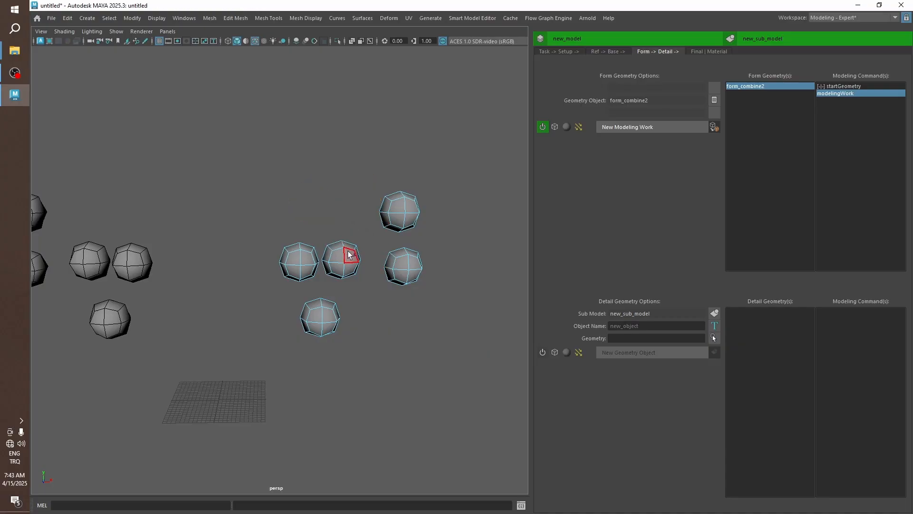
Step: Add a Smooth command to form_combine2 following the modelingWork entry
scroll(350, 259, down, 3)
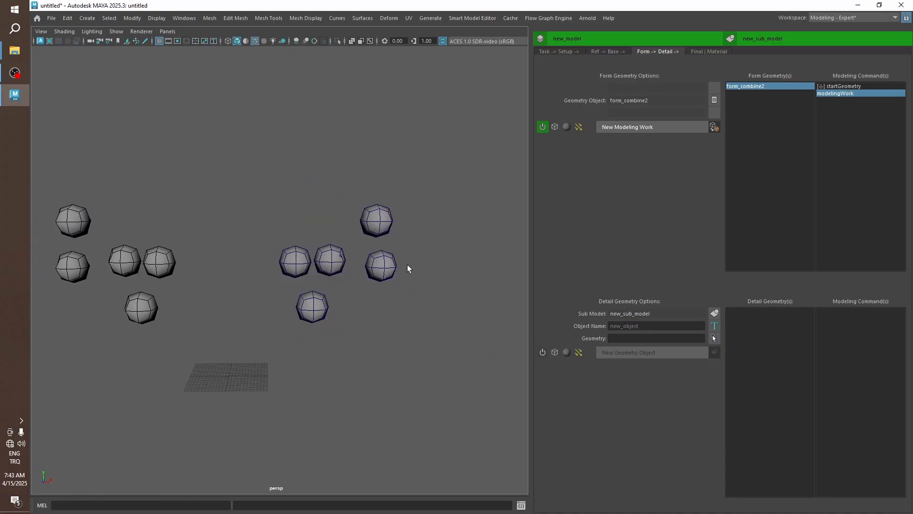
click(846, 86)
click(846, 93)
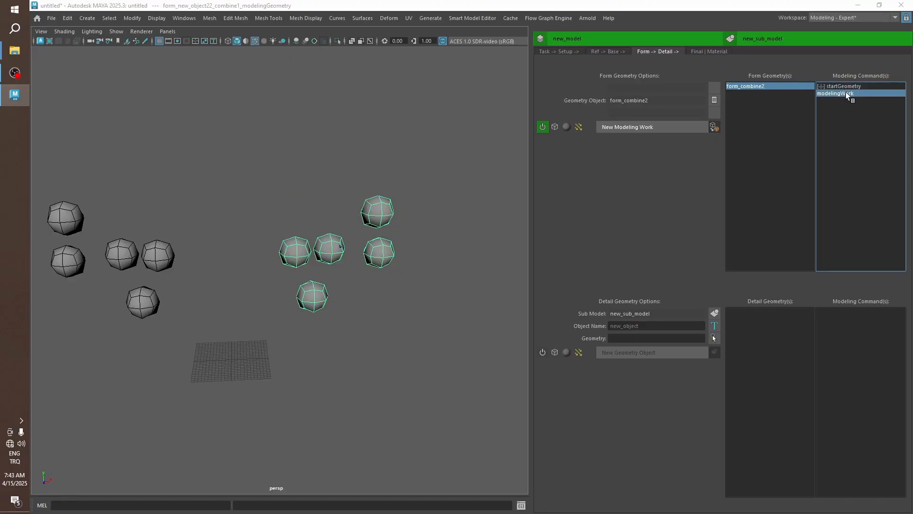
click(713, 127)
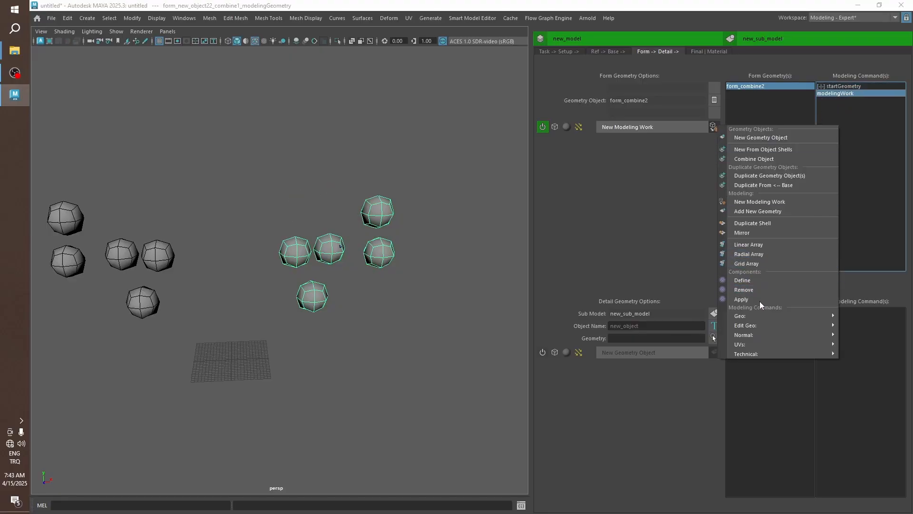
mouse_move(749, 317)
click(700, 316)
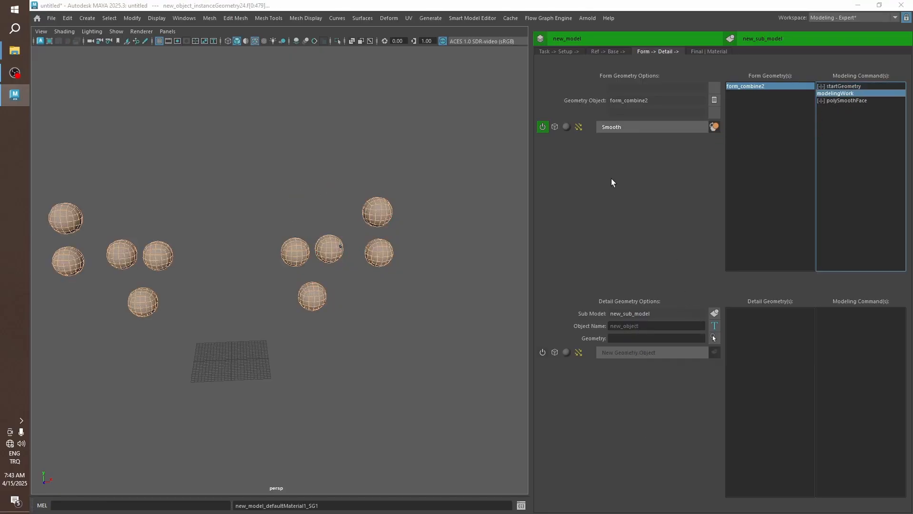
Step: Select the move control of the smoothed form_combine2 and move the balls closer to their mirrored copy
alt+drag(421, 281, 426, 265)
click(412, 265)
alt+middle_drag(412, 265, 400, 250)
alt+right_drag(400, 249, 413, 262)
alt+drag(395, 245, 373, 233)
drag(333, 200, 385, 282)
key(w)
alt+drag(341, 206, 322, 230)
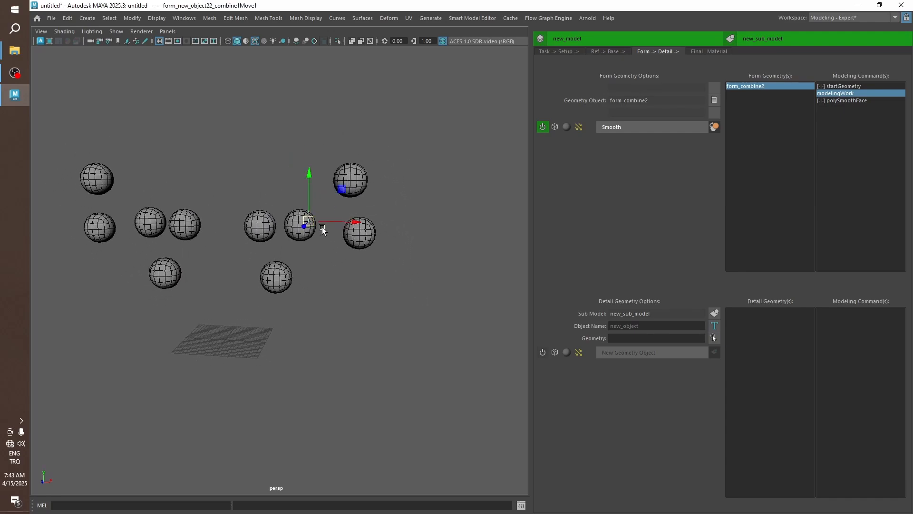
alt+right_drag(322, 230, 327, 240)
alt+middle_drag(327, 240, 385, 252)
Step: Create new objects from the shells of form_combine2, then delete the original form_combine2 geometry object
click(713, 127)
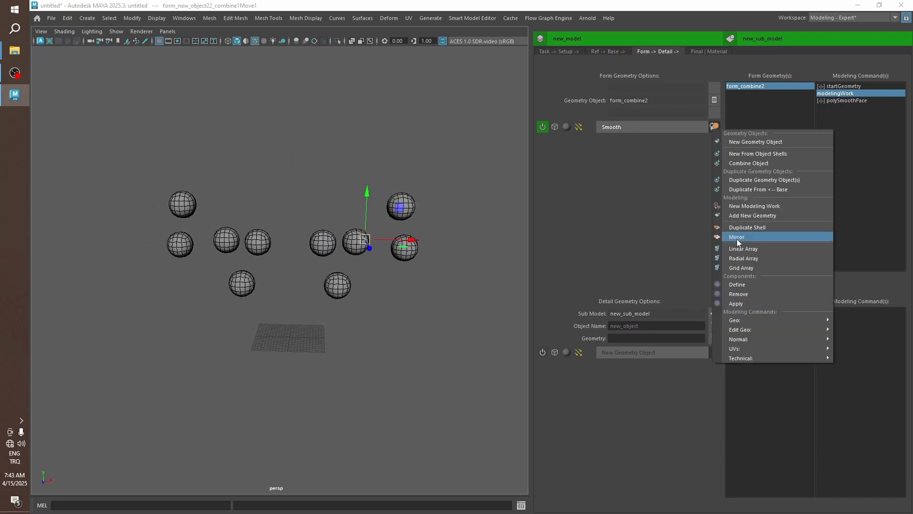
click(761, 154)
click(640, 127)
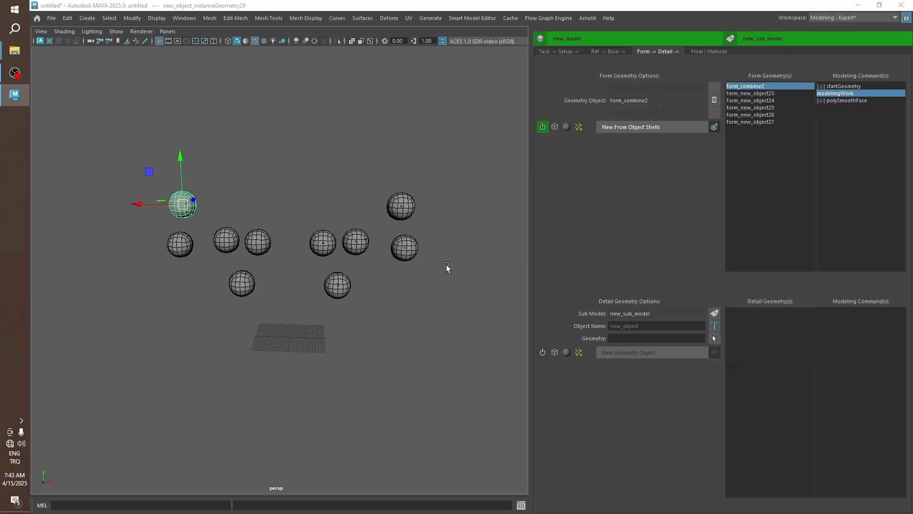
right_click(743, 85)
click(757, 113)
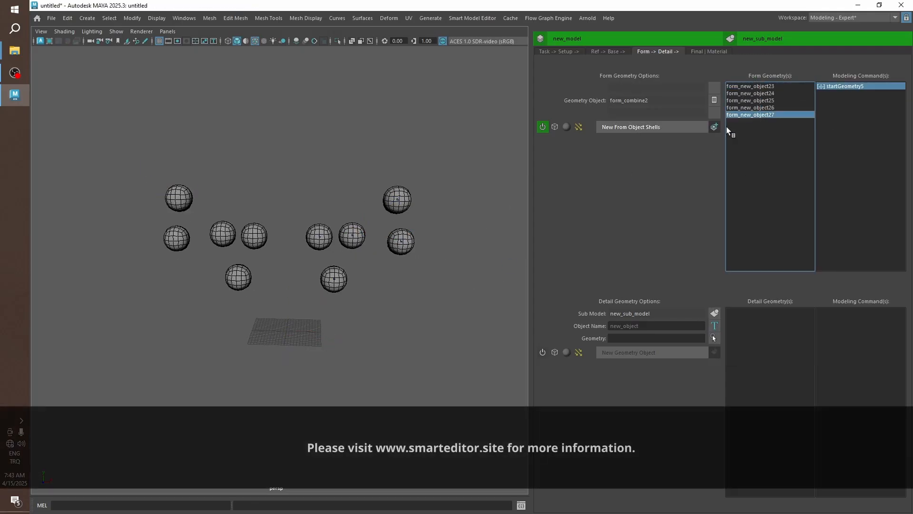
Step: Move four of the separated balls individually, raising the two inner ones and drawing the lower and outer ones inward to form a ring
drag(310, 202, 321, 242)
drag(319, 230, 319, 204)
middle_drag(318, 204, 310, 185)
drag(335, 217, 346, 259)
middle_drag(346, 258, 345, 228)
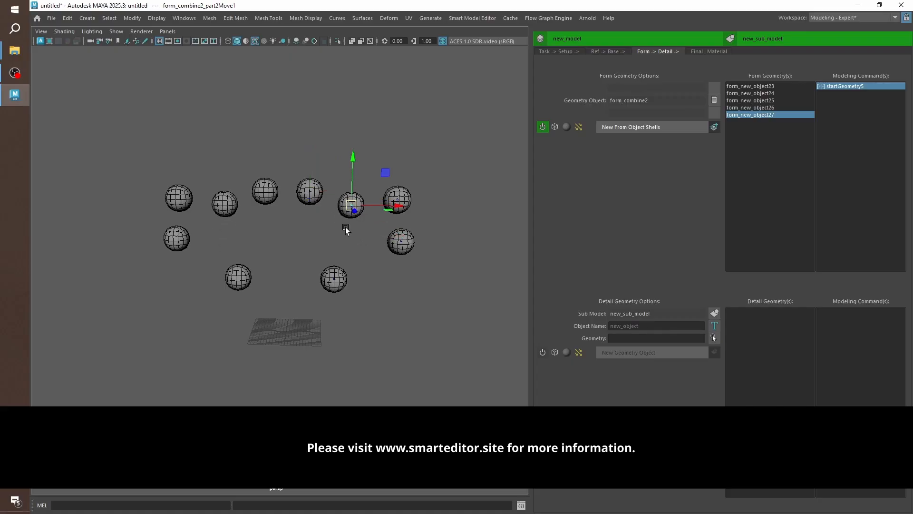
drag(320, 258, 347, 311)
middle_drag(348, 311, 359, 270)
drag(388, 229, 412, 263)
middle_drag(412, 263, 391, 246)
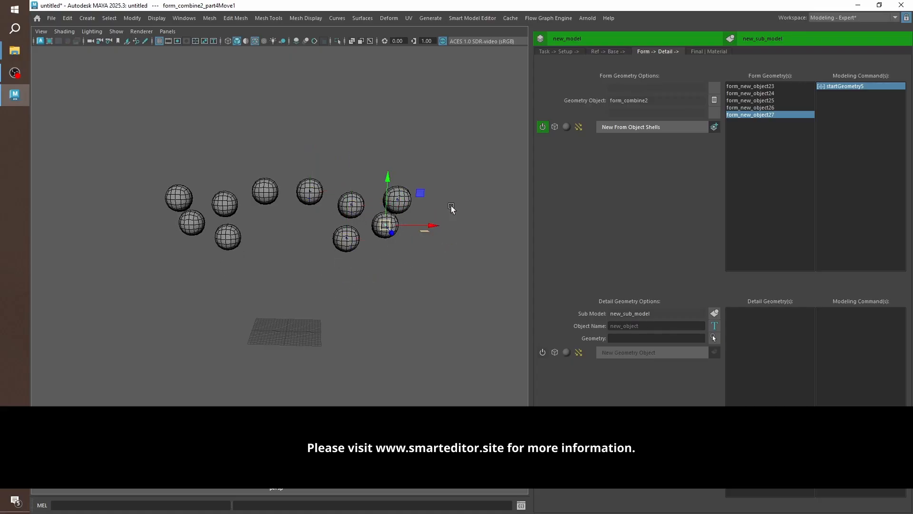
Step: Delete the form geometry objects form_new_object24 through form_new_object27
shift+click(756, 93)
right_click(755, 100)
click(768, 124)
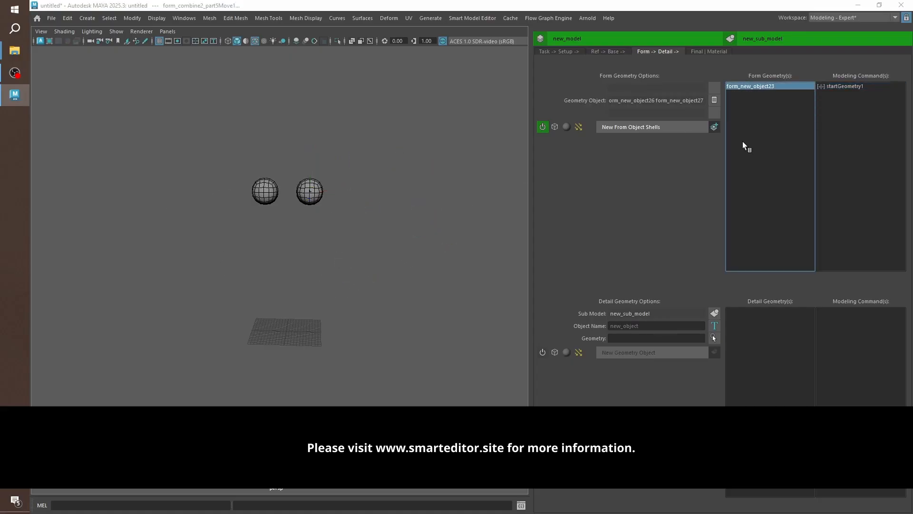
Step: Delete the mirrored new_instance of new_sub_model from the sub model list and close the list
click(564, 52)
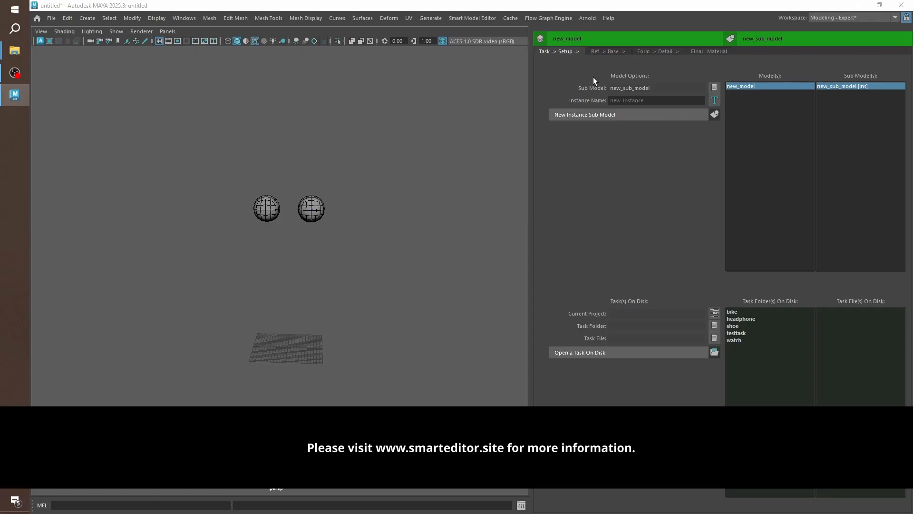
click(730, 39)
click(547, 186)
click(596, 186)
right_click(599, 187)
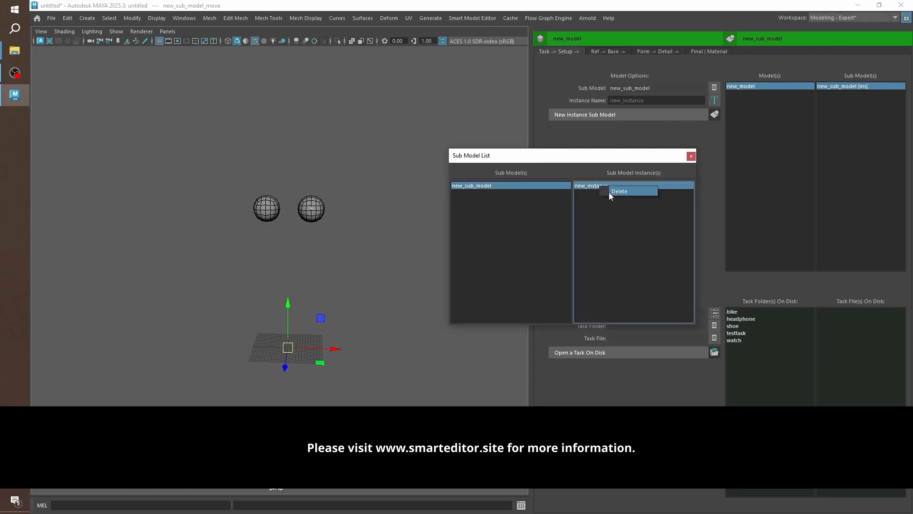
click(619, 191)
click(691, 156)
Step: Delete the remaining form geometry object form_new_object23
click(659, 51)
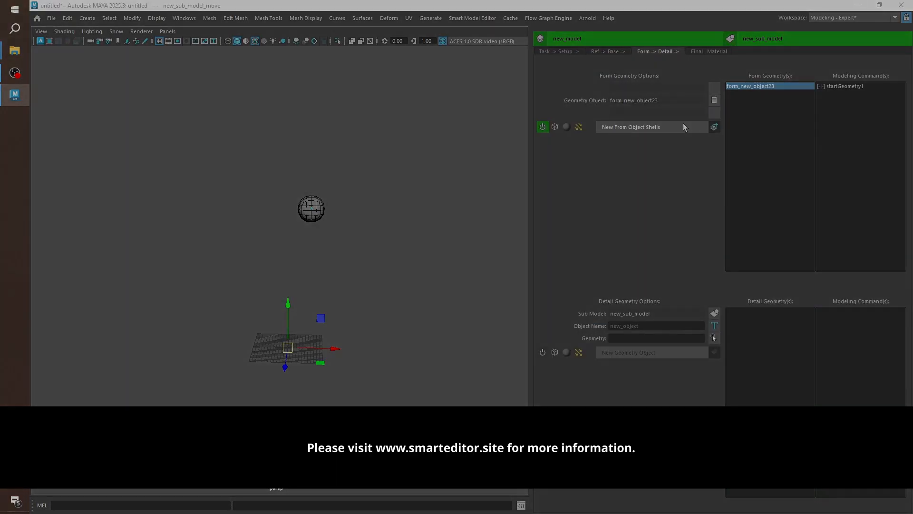
right_click(758, 89)
click(769, 112)
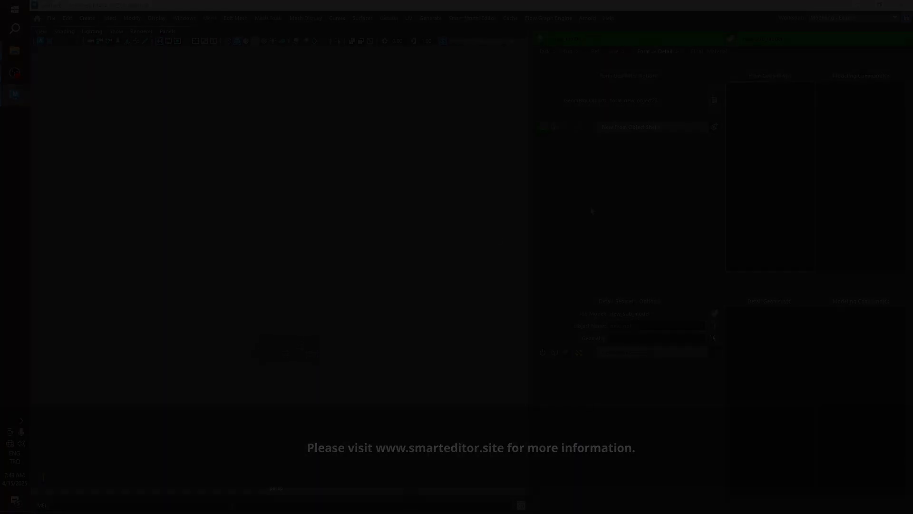